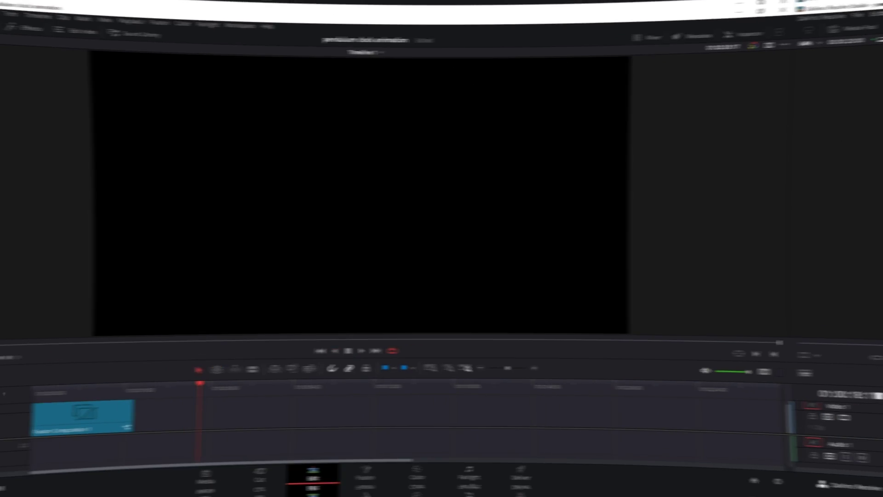
# Create a new Fusion composition clip lasting 00:00:20:00 and place it on Video 1, after the existing clip.
pyautogui.click(57, 27)
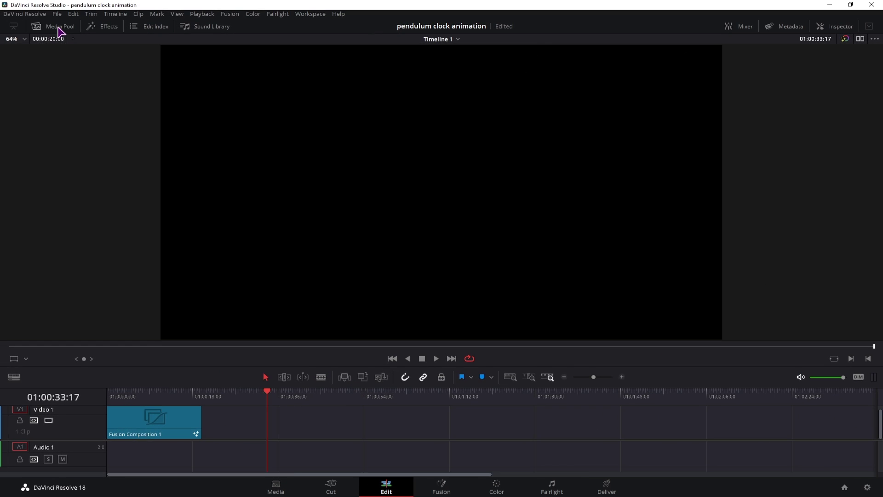
pyautogui.rightClick(132, 191)
pyautogui.click(173, 228)
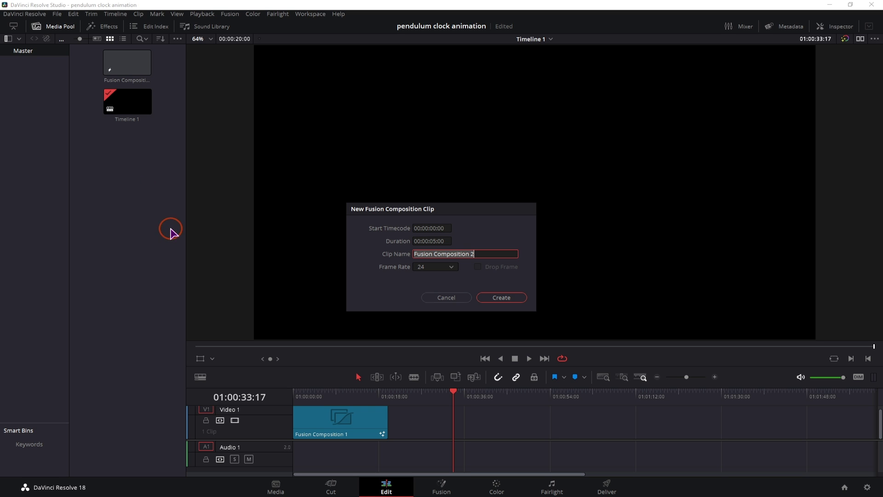
pyautogui.click(437, 242)
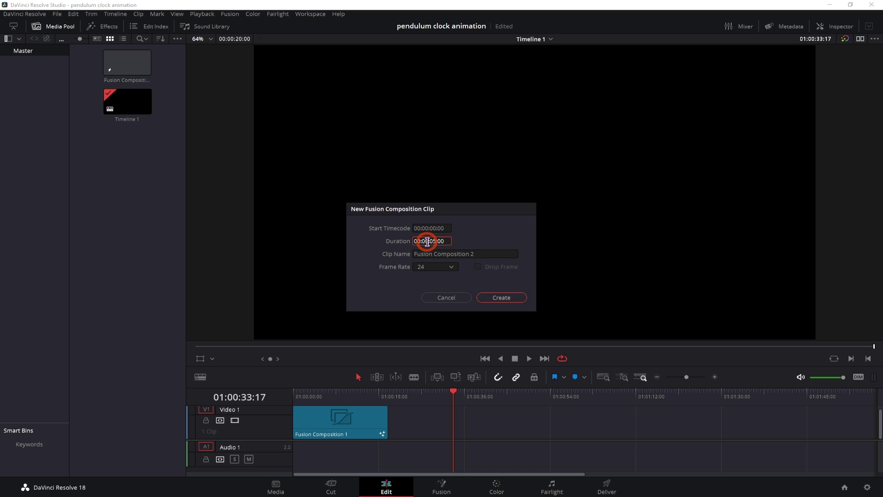
pyautogui.click(433, 243)
pyautogui.write('20')
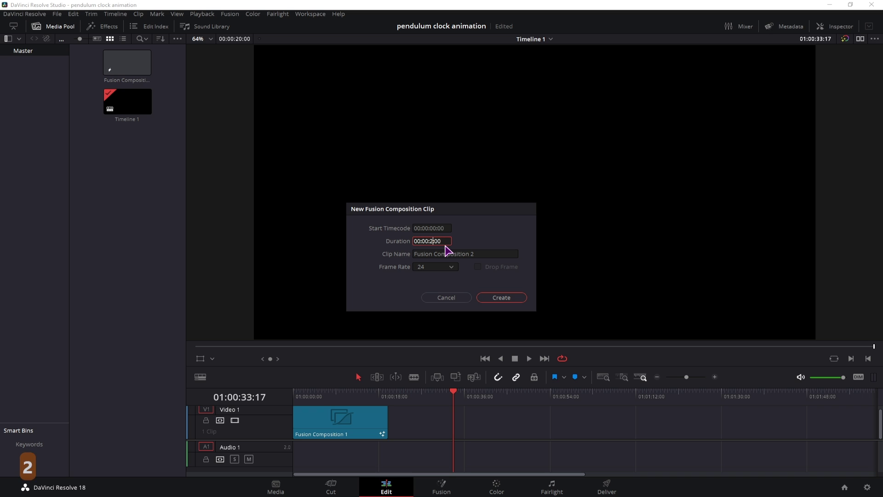
pyautogui.press('BackSpace')
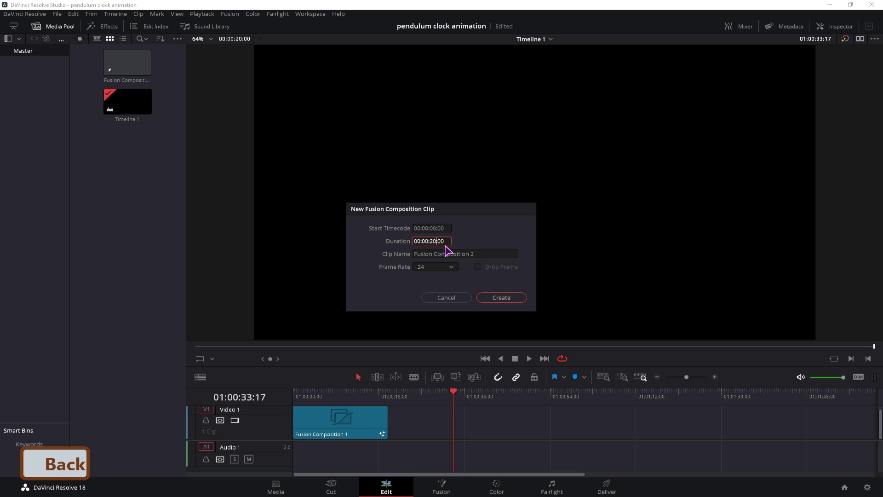
pyautogui.click(499, 298)
pyautogui.moveTo(128, 101); pyautogui.dragTo(490, 400)
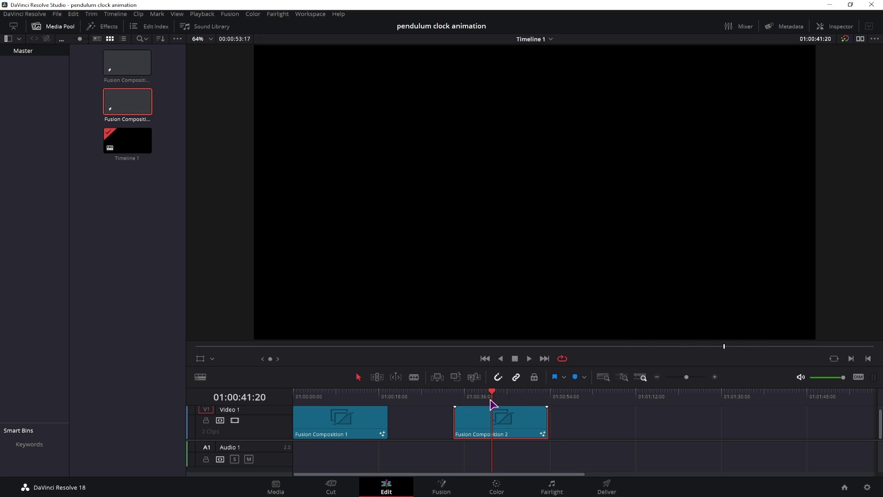
# Open the new composition in the Fusion page and switch the tool strip to the Shape set.
pyautogui.click(439, 490)
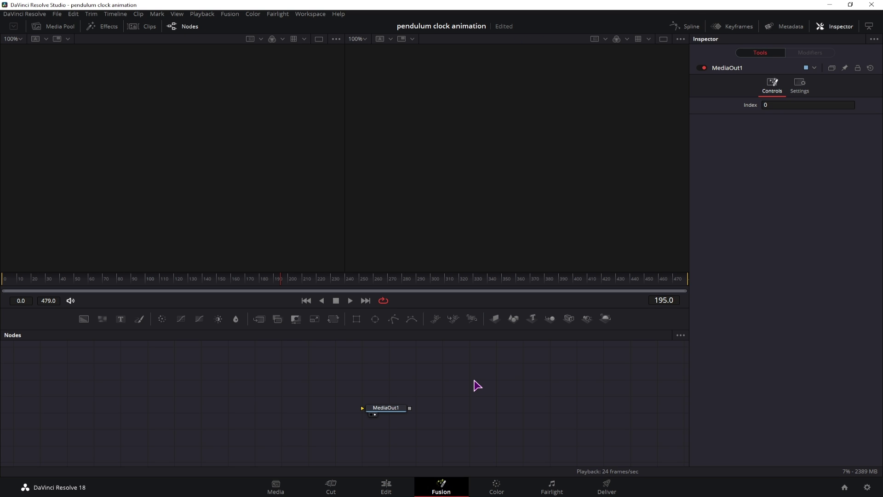
pyautogui.rightClick(622, 326)
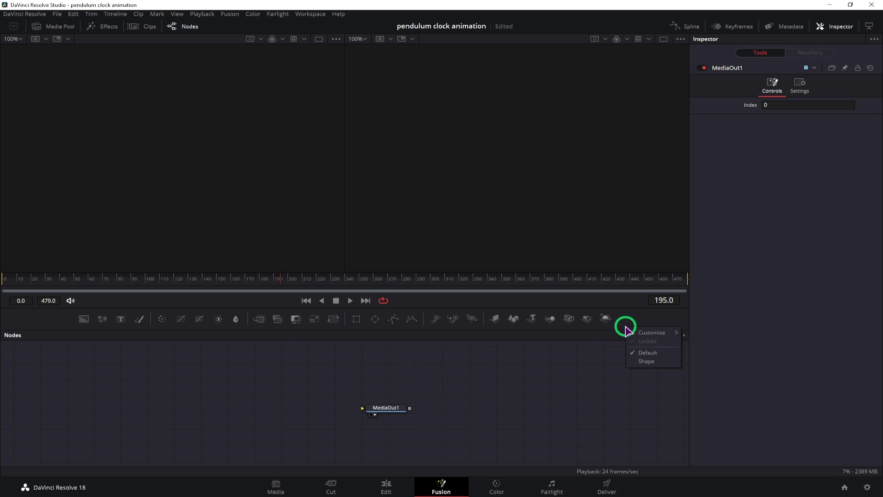
pyautogui.click(641, 363)
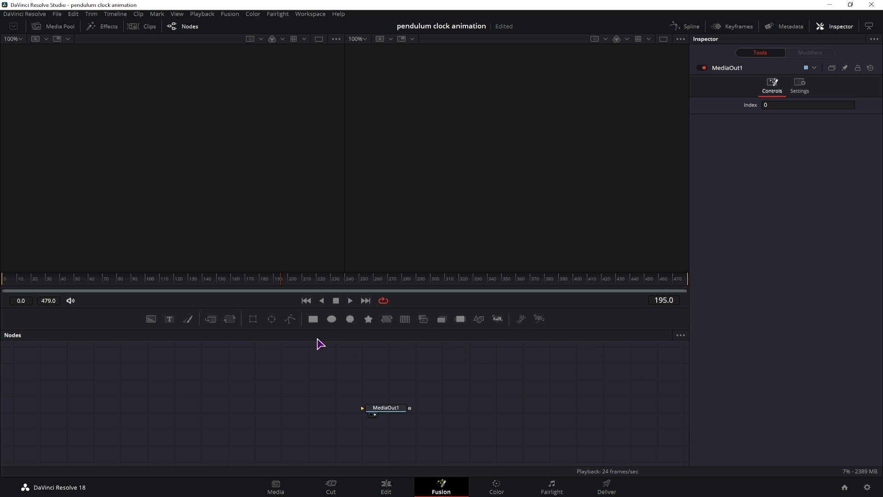
# Look through the Shape category of Fusion tools in the effects library.
pyautogui.click(109, 28)
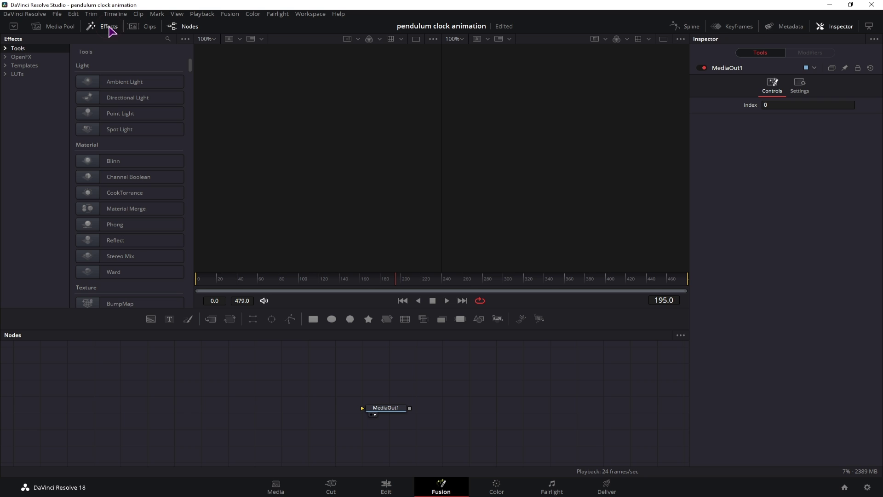
pyautogui.click(7, 49)
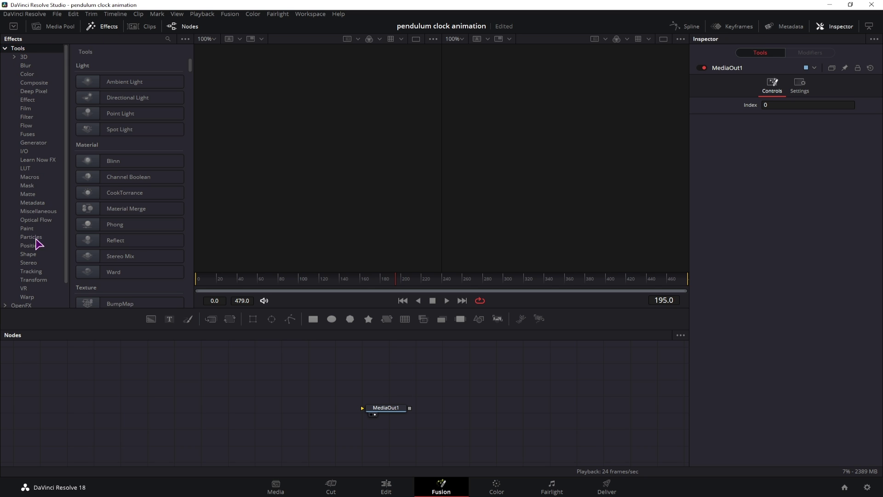
pyautogui.click(29, 254)
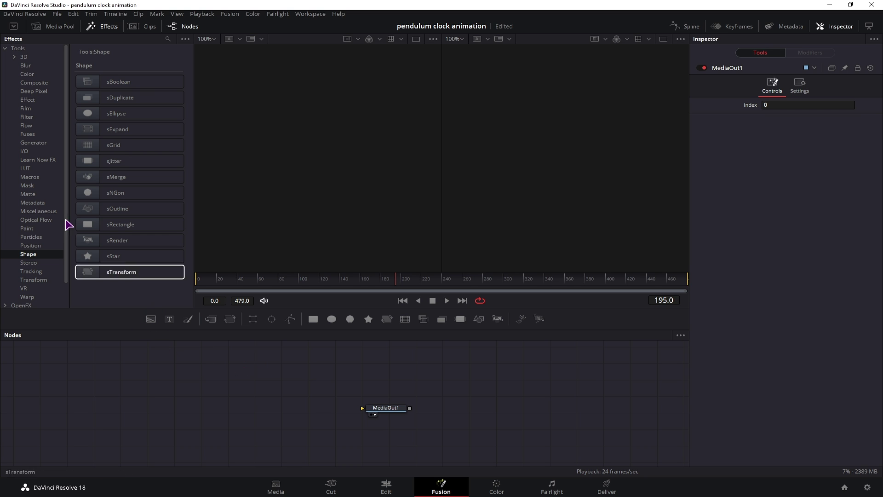
pyautogui.click(102, 26)
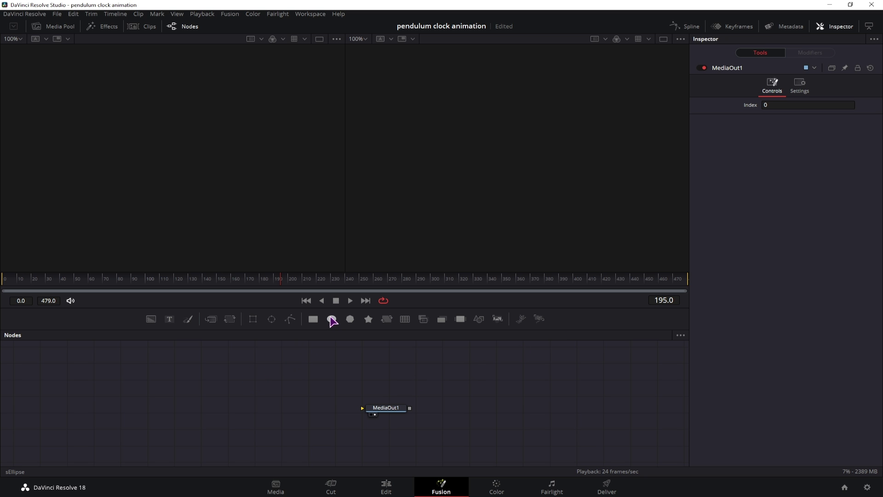
# Add two sEllipse nodes and one sRectangle node to the node graph.
pyautogui.moveTo(331, 322); pyautogui.dragTo(138, 399)
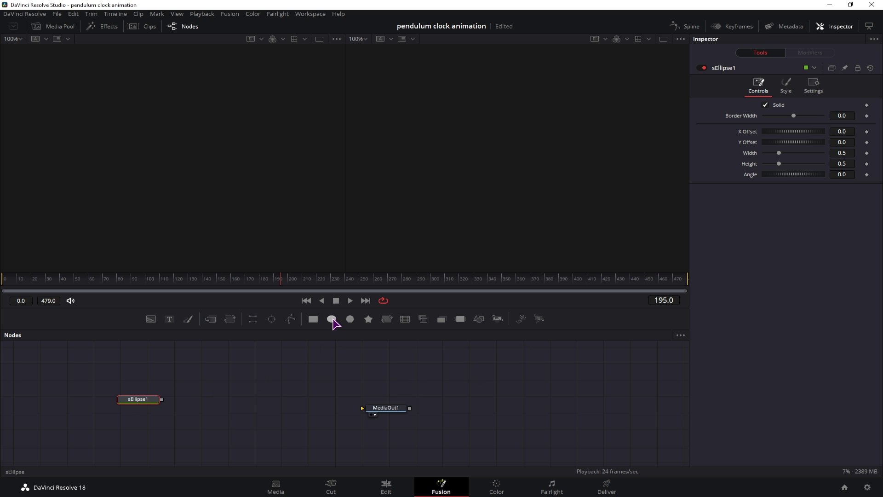
pyautogui.moveTo(199, 388); pyautogui.dragTo(197, 388)
pyautogui.moveTo(313, 319); pyautogui.dragTo(268, 383)
# Add an sBoolean node and connect both sEllipse nodes to its inputs.
pyautogui.moveTo(424, 320); pyautogui.dragTo(179, 405)
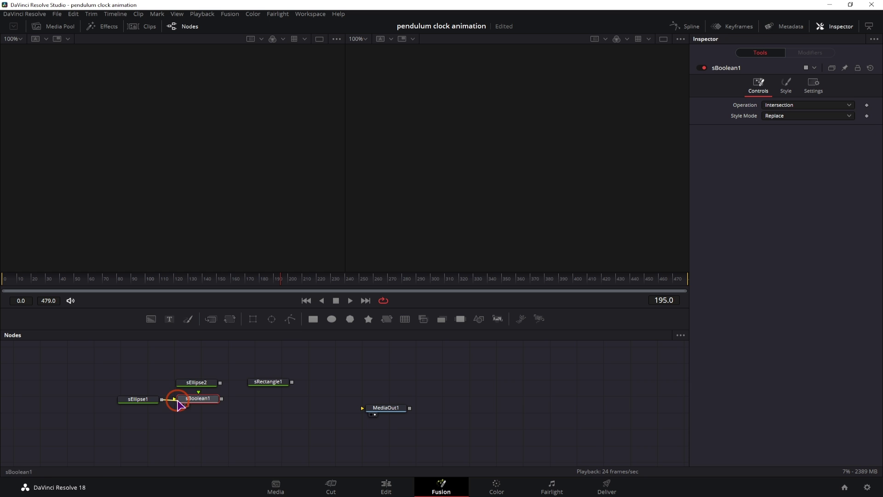
pyautogui.moveTo(220, 382); pyautogui.dragTo(202, 401)
pyautogui.press('2')
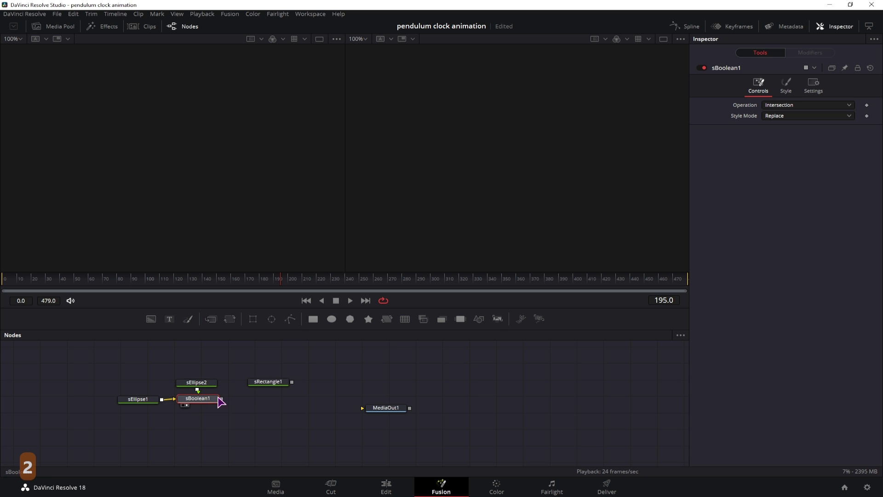
# Insert an sRender node between sBoolean1 and MediaOut1, and show the MediaOut1 result in the second viewer.
pyautogui.moveTo(497, 319); pyautogui.dragTo(369, 408)
pyautogui.click(379, 409)
pyautogui.press('2')
# Set the operation of sBoolean1 to Subtract.
pyautogui.click(209, 398)
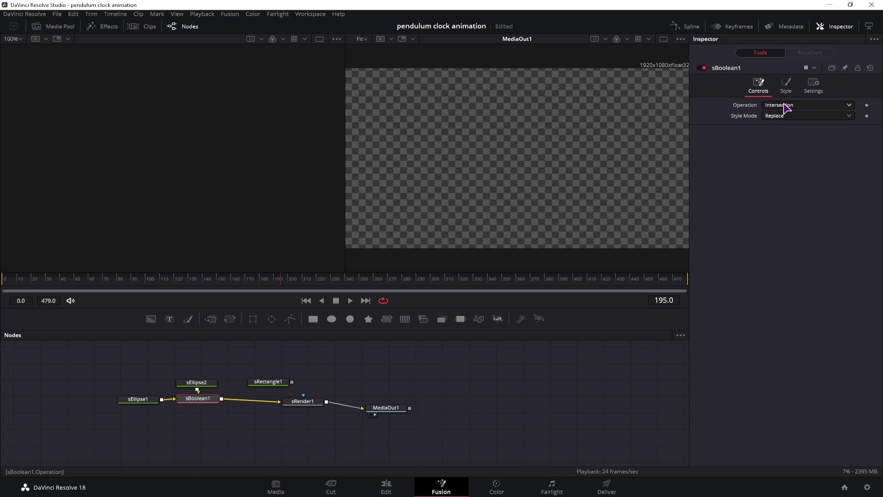
pyautogui.click(785, 107)
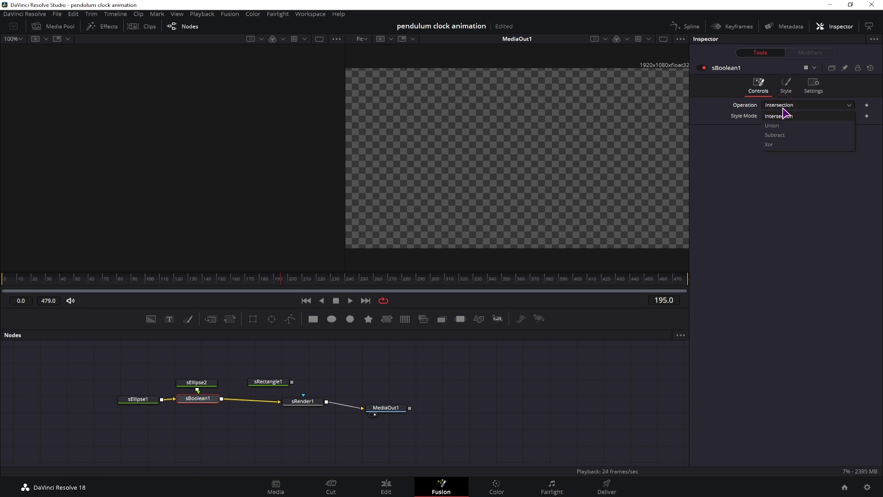
pyautogui.click(777, 134)
# Swap sBoolean1's inputs and shape a crescent by setting the Y offset of sEllipse1 to about 0.07 and of sEllipse2 to about 0.017.
pyautogui.click(201, 382)
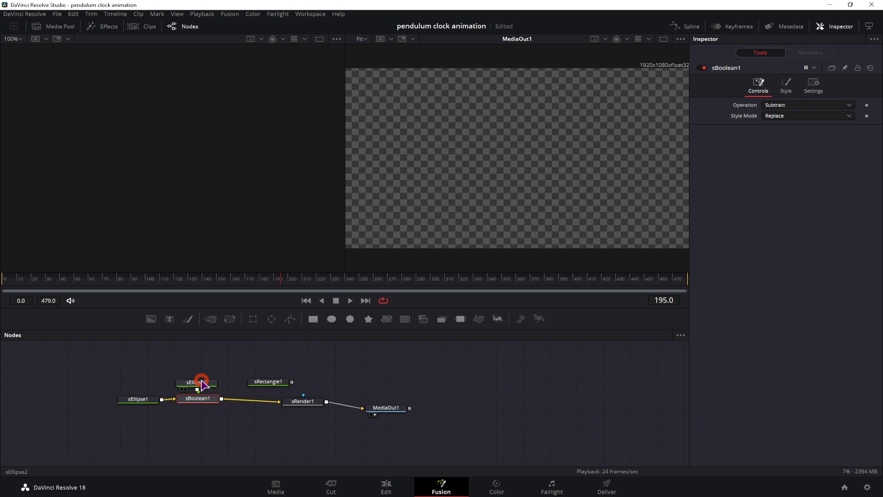
pyautogui.moveTo(519, 153); pyautogui.dragTo(519, 126)
pyautogui.moveTo(199, 400); pyautogui.dragTo(197, 409)
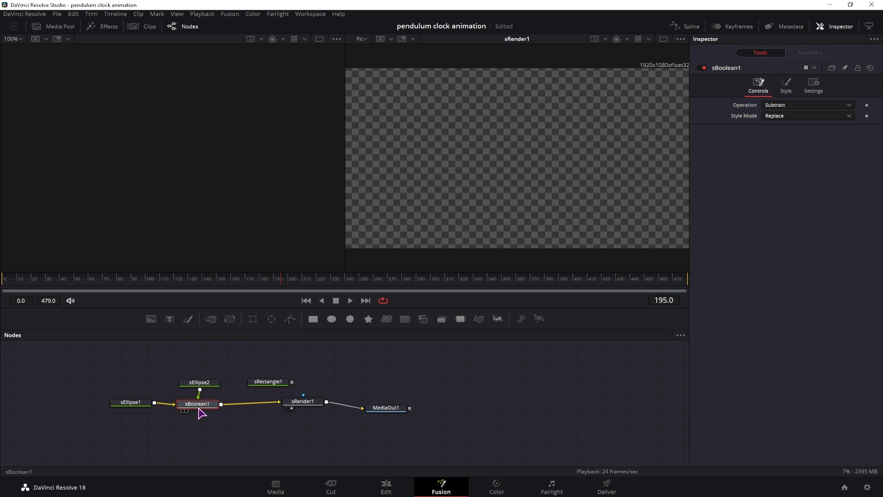
pyautogui.hotkey('ctrl', 't')
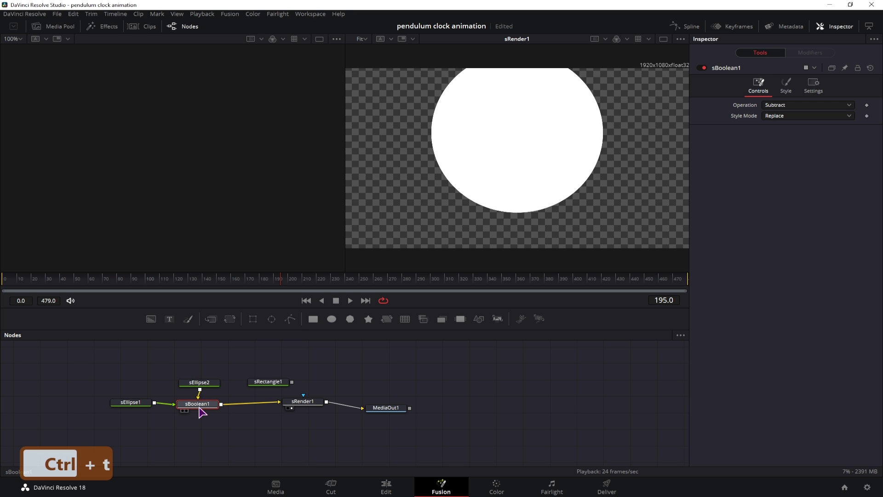
pyautogui.click(807, 107)
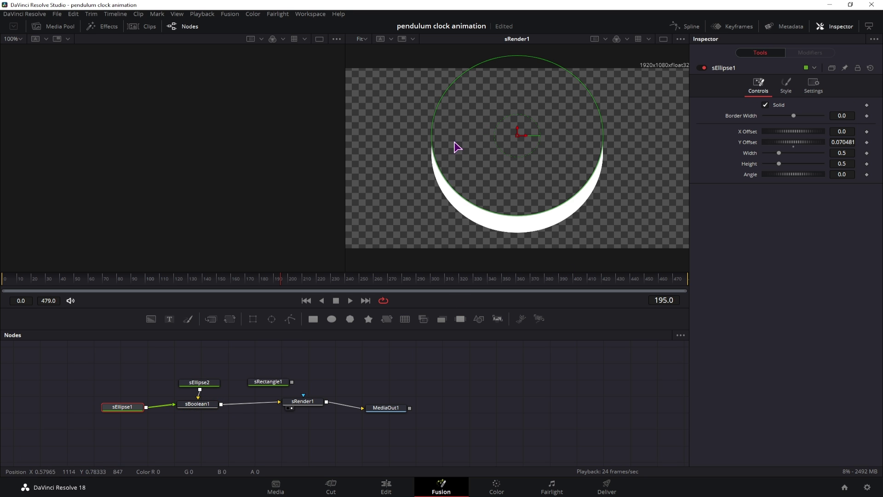
pyautogui.moveTo(123, 410); pyautogui.dragTo(123, 405)
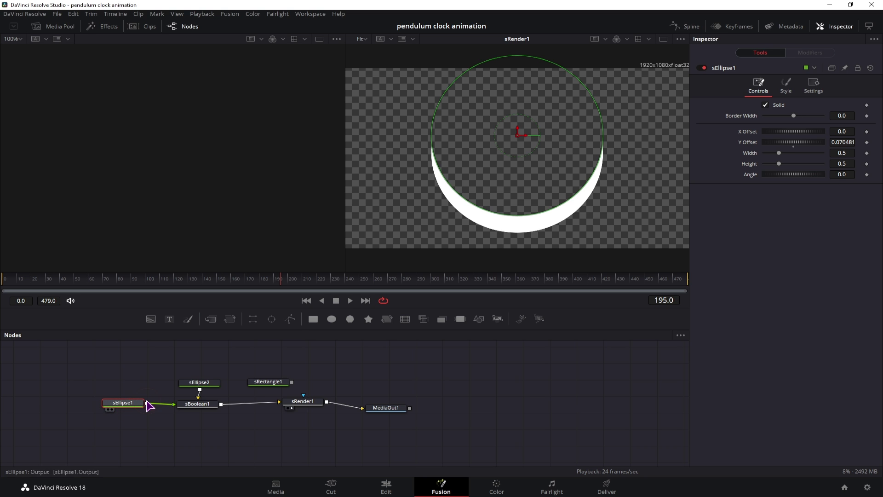
# Narrow sEllipse2 in the viewer so the crescent shrinks to a small pendulum bob.
pyautogui.moveTo(199, 383); pyautogui.dragTo(198, 379)
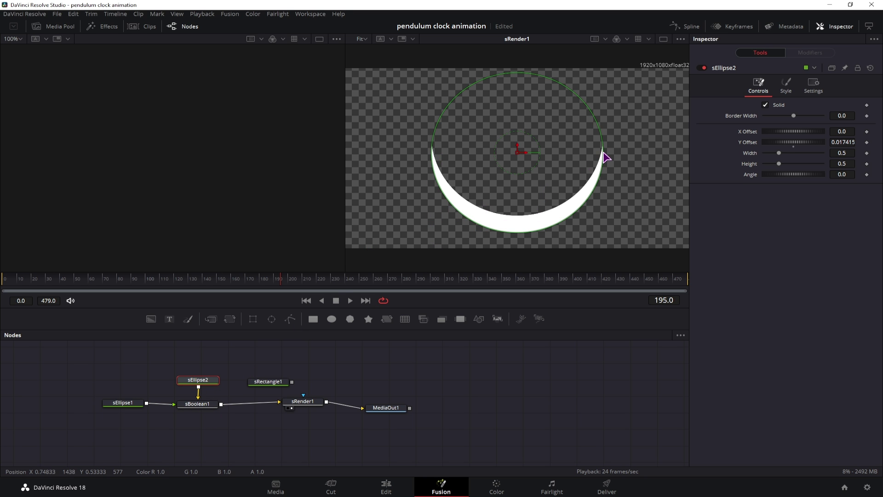
pyautogui.moveTo(605, 158); pyautogui.dragTo(567, 169)
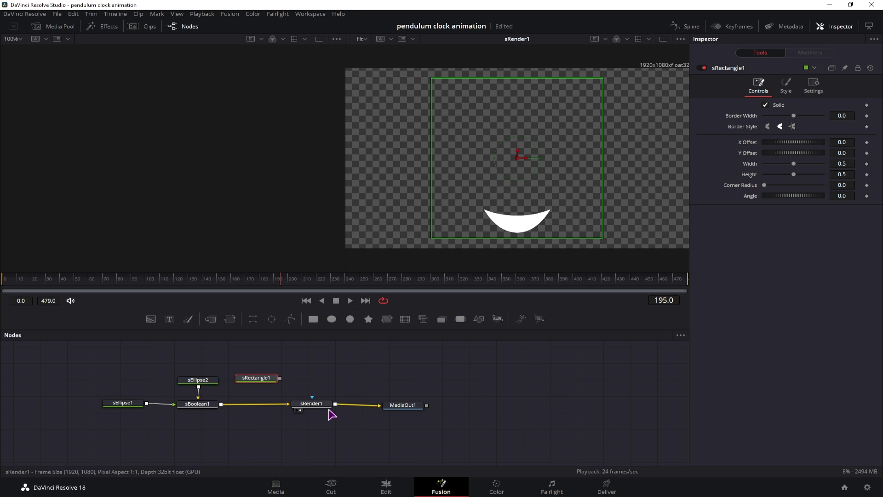
pyautogui.click(406, 352)
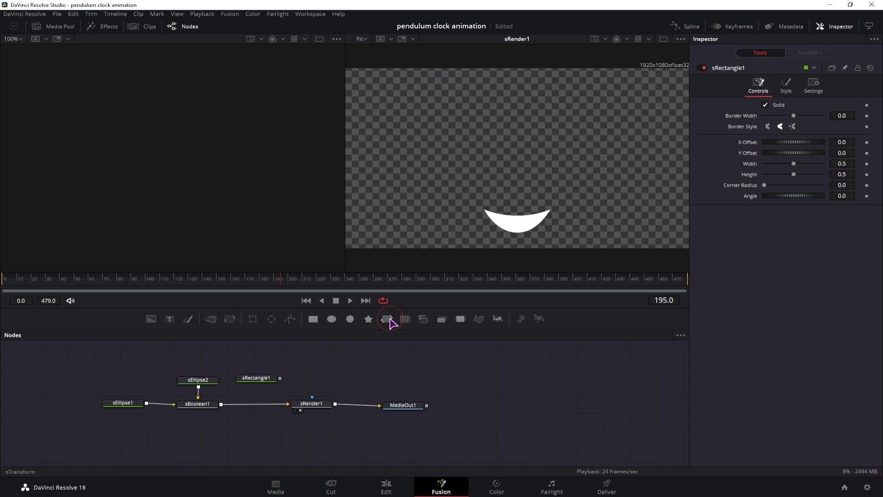
# Add a second sBoolean node that combines the crescent with sRectangle1, using the Union operation.
pyautogui.moveTo(388, 320); pyautogui.dragTo(258, 405)
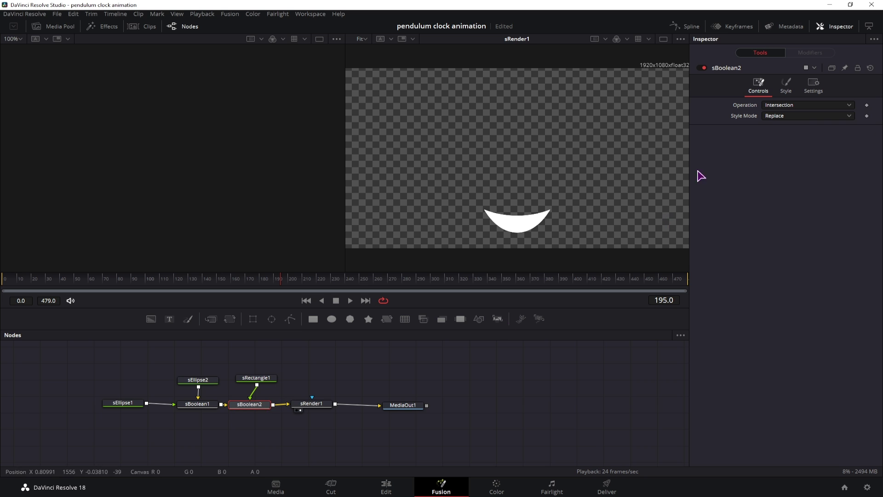
pyautogui.click(796, 106)
pyautogui.click(783, 128)
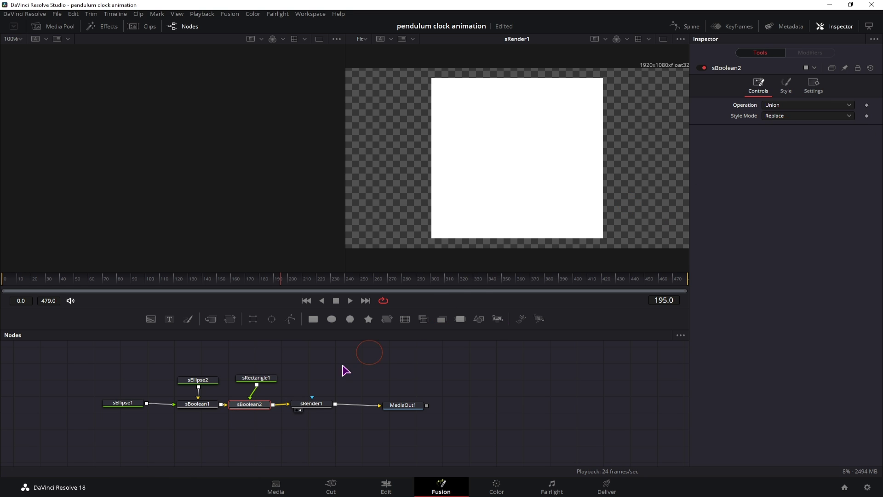
# Shape sRectangle1 into a thin rounded rod with width 0.033, height 0.399 and corner radius 1.0.
pyautogui.click(256, 377)
pyautogui.moveTo(843, 174); pyautogui.dragTo(802, 174)
pyautogui.moveTo(843, 164); pyautogui.dragTo(659, 164)
pyautogui.moveTo(770, 164); pyautogui.dragTo(812, 186)
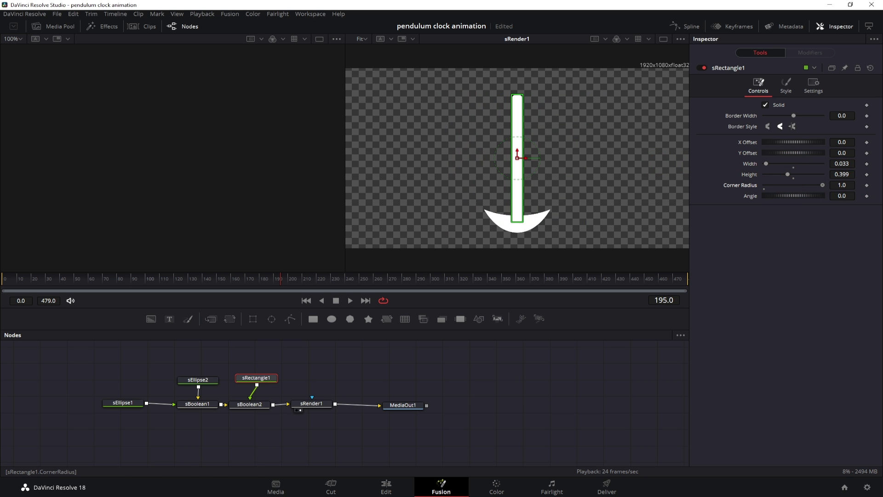
pyautogui.click(266, 411)
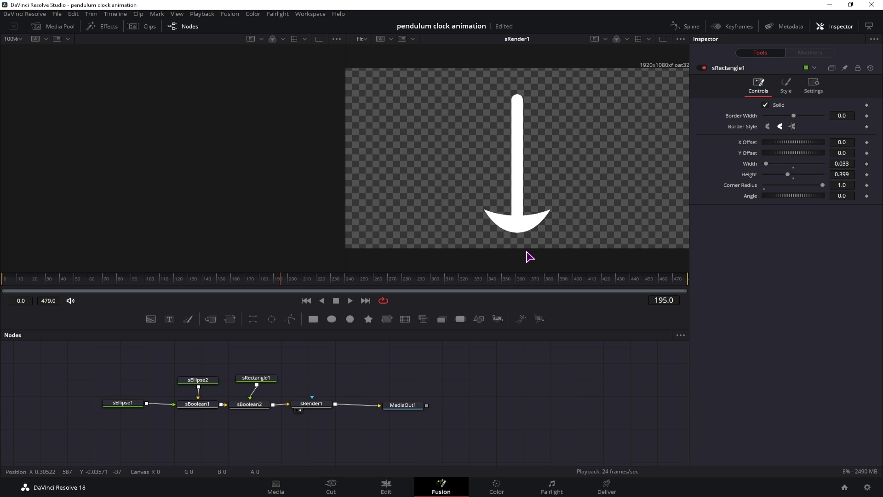
# Try lowering the red value of sBoolean2's style colour to 0.22.
pyautogui.click(252, 407)
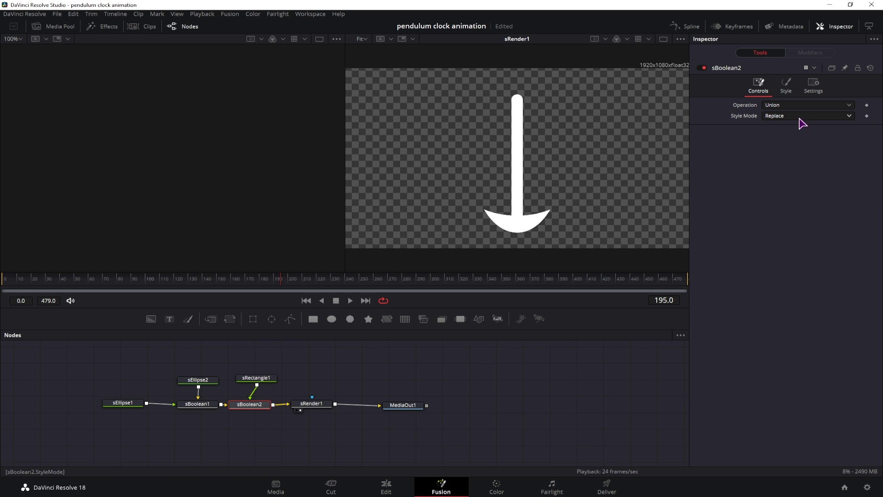
pyautogui.click(787, 85)
pyautogui.moveTo(824, 115); pyautogui.dragTo(777, 115)
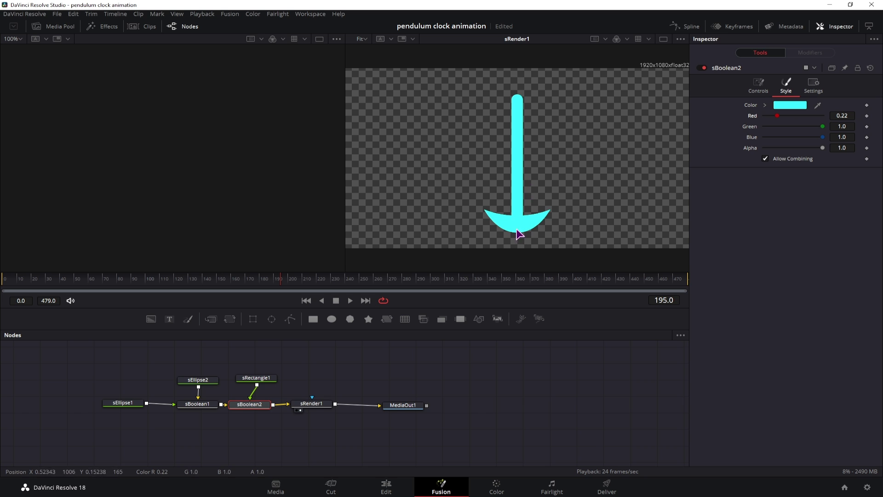
# Take sBoolean2 out of the chain and combine the crescent and sRectangle1 with an sMerge node instead.
pyautogui.moveTo(250, 405); pyautogui.dragTo(249, 441)
pyautogui.moveTo(280, 378); pyautogui.dragTo(224, 405)
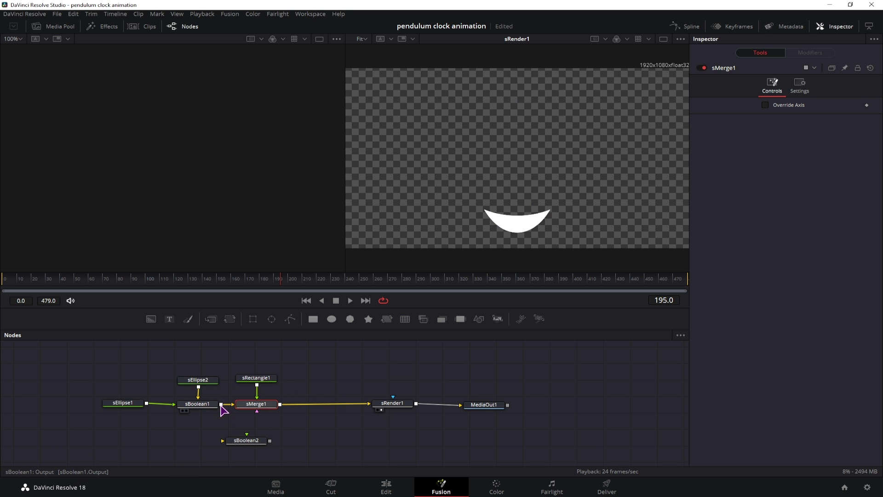
# Lower the red value of sRectangle1's style colour to about 0.213 to tint only the rod.
pyautogui.click(258, 380)
pyautogui.click(786, 85)
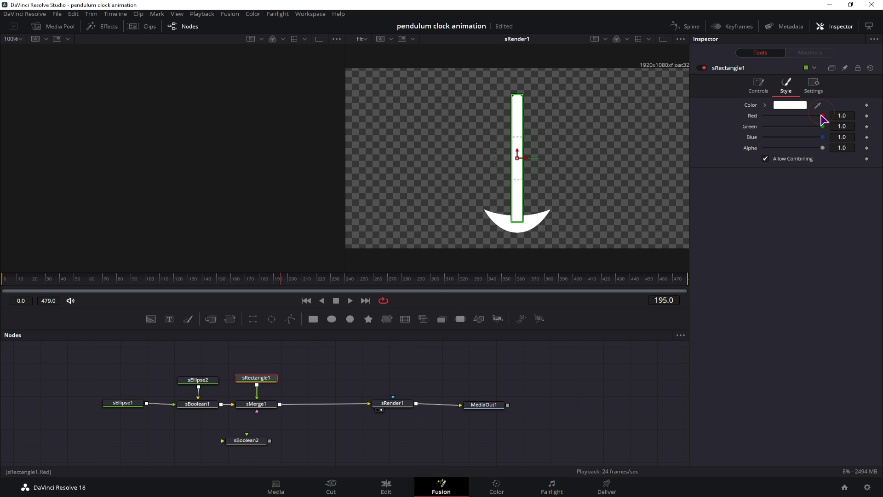
pyautogui.moveTo(822, 116); pyautogui.dragTo(777, 116)
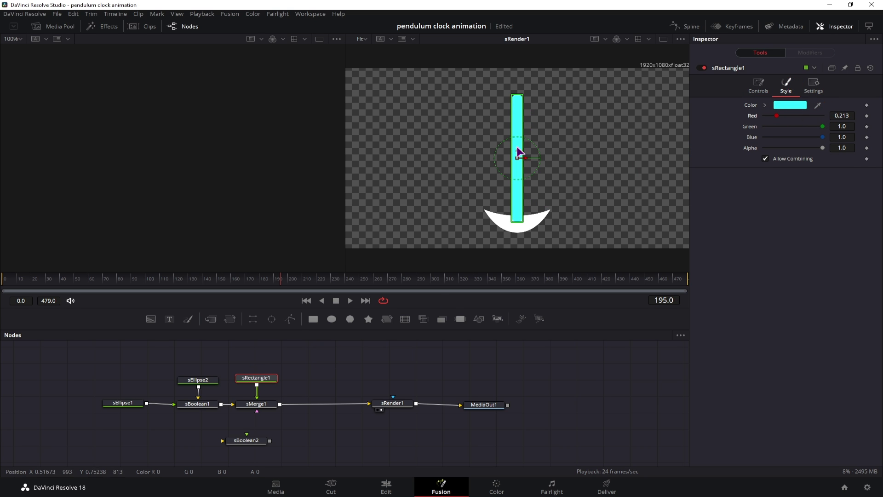
# Lower the red value of sBoolean1's style colour to tint the crescent cyan.
pyautogui.click(207, 405)
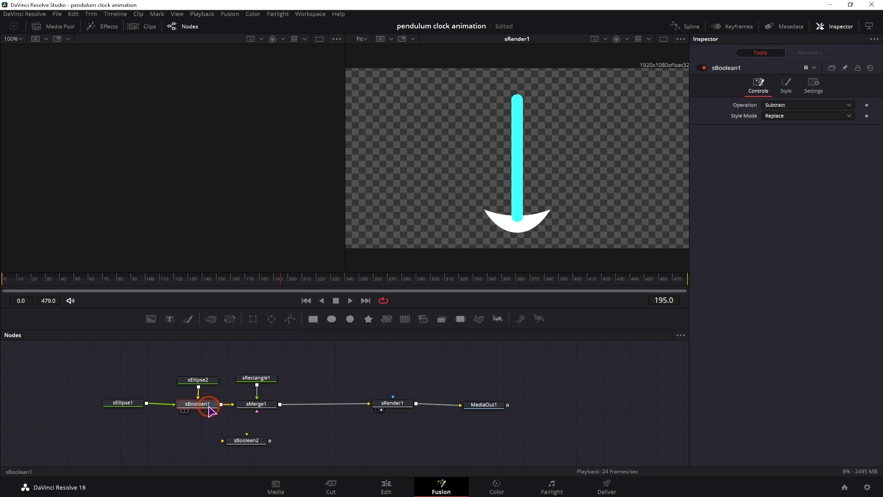
pyautogui.click(787, 88)
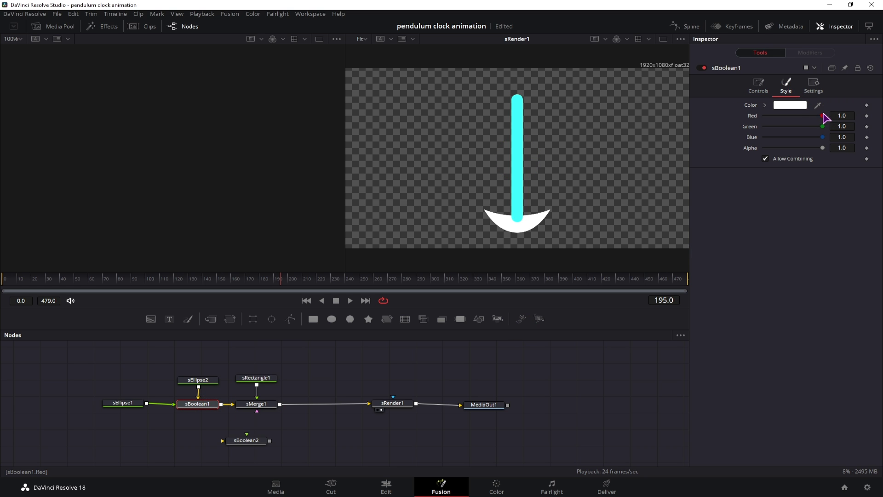
pyautogui.moveTo(825, 119); pyautogui.dragTo(844, 122)
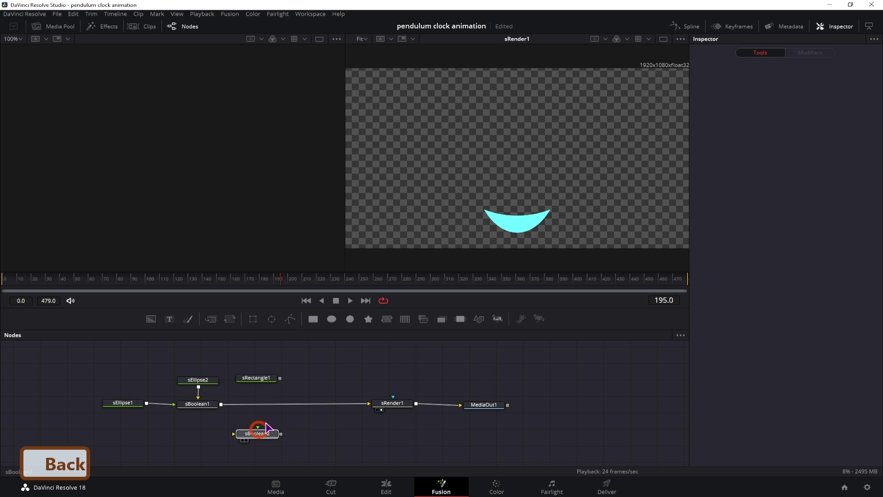
# Replace the merge node by inserting sBoolean2 between sBoolean1 and sRender1 and connecting sRectangle1 to it.
pyautogui.moveTo(267, 428); pyautogui.dragTo(271, 398)
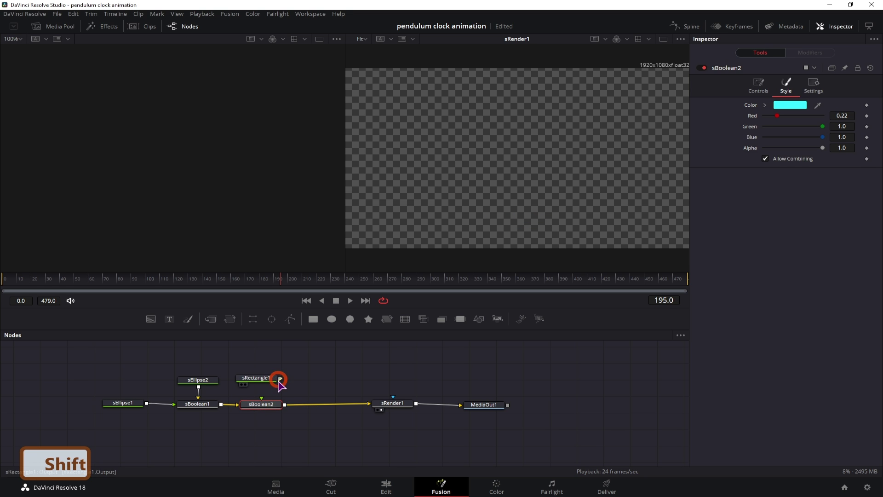
pyautogui.moveTo(278, 379); pyautogui.dragTo(262, 404)
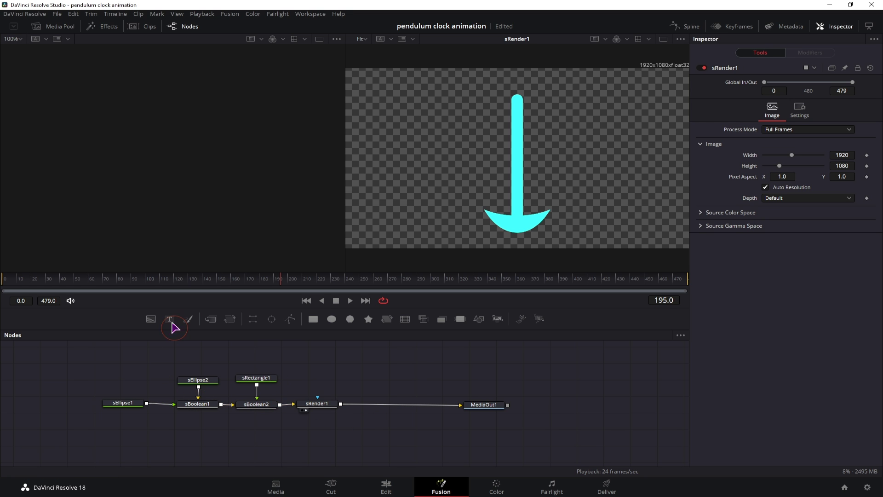
# Try colouring the shape with a red-tinted Background node masked by sRender1, and delete that node.
pyautogui.moveTo(151, 319); pyautogui.dragTo(381, 377)
pyautogui.click(384, 391)
pyautogui.moveTo(340, 404); pyautogui.dragTo(374, 394)
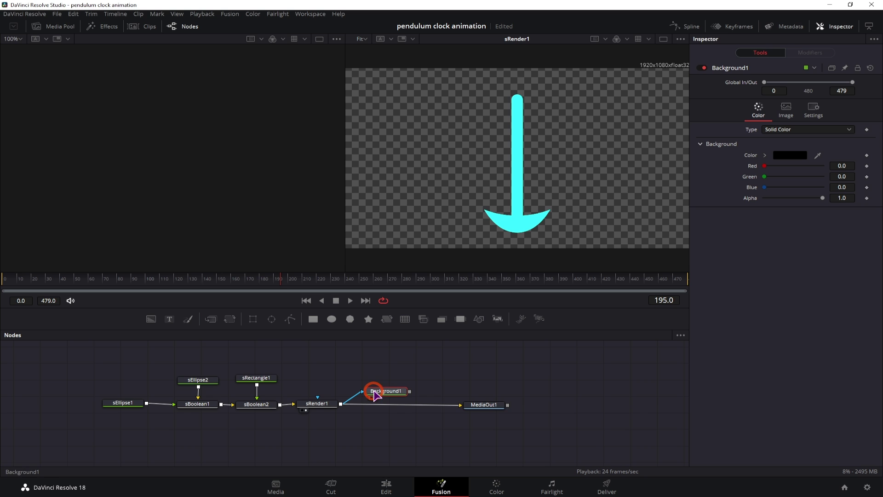
pyautogui.press('1')
pyautogui.moveTo(764, 166); pyautogui.dragTo(810, 174)
pyautogui.press('Delete')
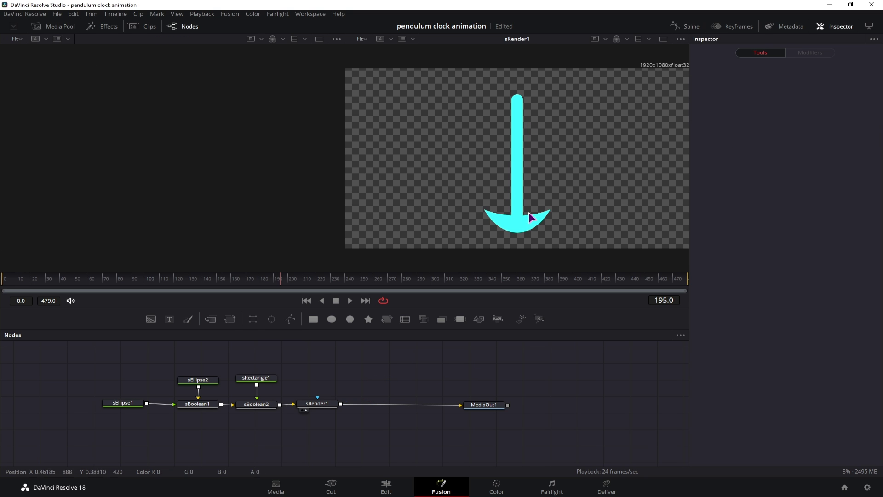
# Insert a Transform node between sRender1 and MediaOut1, show it in the empty viewer and set its size to 0.482.
pyautogui.moveTo(230, 320); pyautogui.dragTo(378, 405)
pyautogui.press('1')
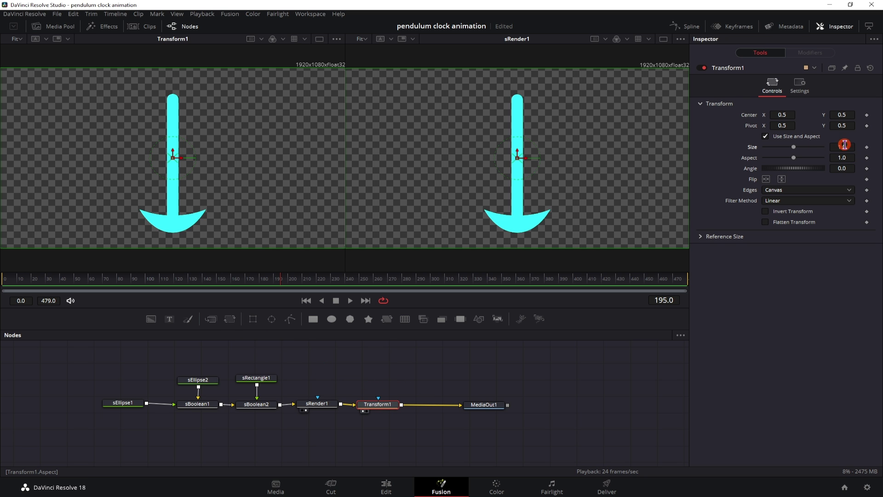
pyautogui.moveTo(845, 145); pyautogui.dragTo(811, 164)
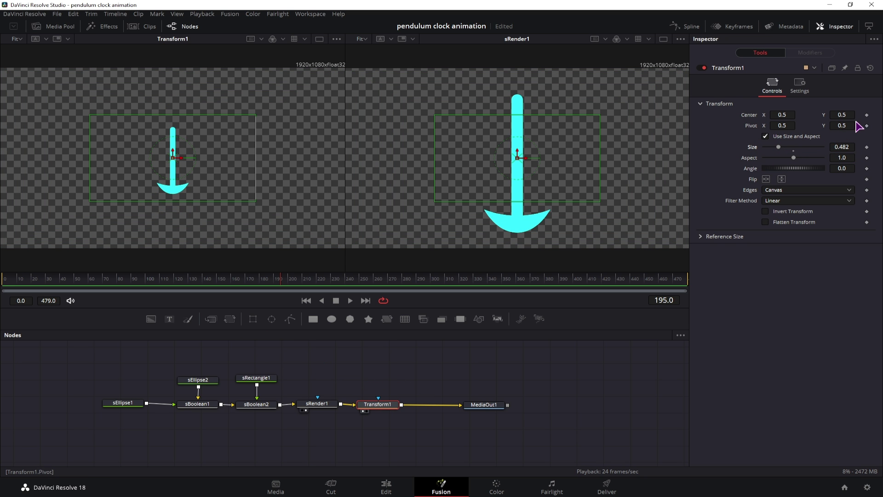
# Move Transform1's pivot to the top end of the pendulum rod by setting pivot Y to 0.843.
pyautogui.keyDown('ctrl'); pyautogui.scroll(5, 174, 134); pyautogui.keyUp('ctrl')
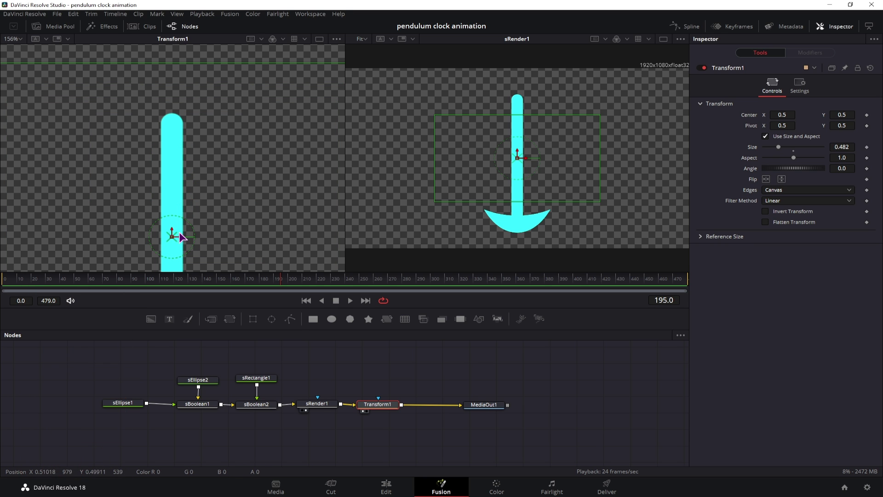
pyautogui.moveTo(838, 126); pyautogui.dragTo(873, 125)
pyautogui.scroll(-3, 294, 177)
pyautogui.scroll(-3, 291, 172)
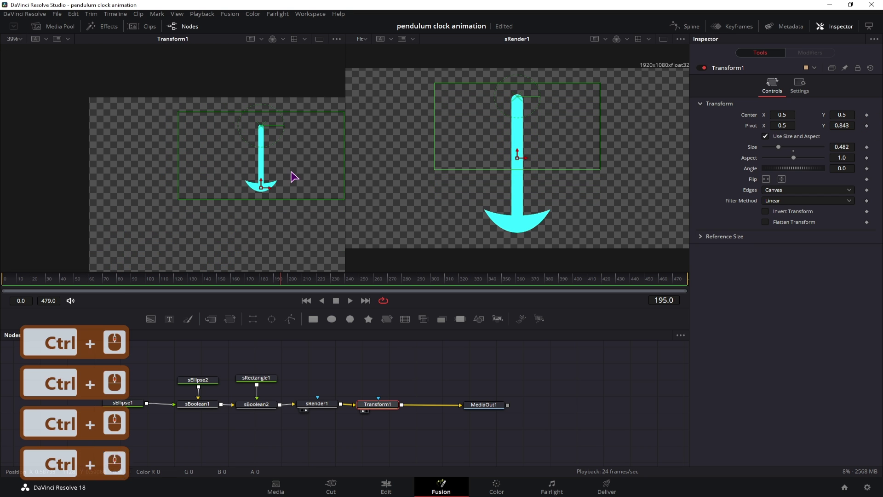
# Lower the pendulum by setting Transform1's centre Y to 0.05, and test its rotation before resetting the angle.
pyautogui.moveTo(314, 225); pyautogui.dragTo(256, 168)
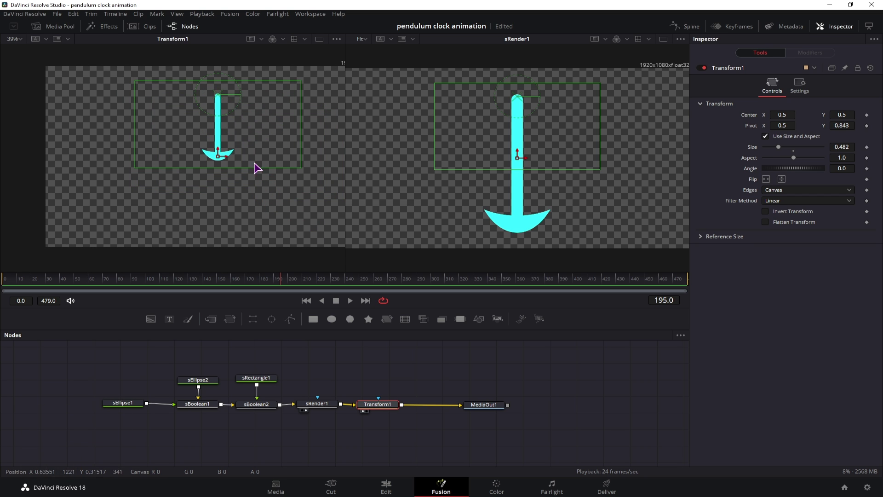
pyautogui.moveTo(850, 114); pyautogui.dragTo(798, 114)
pyautogui.moveTo(844, 168); pyautogui.dragTo(816, 171)
pyautogui.doubleClick(753, 168)
# Set Transform1's angle to -45 at frame 0.
pyautogui.click(2, 280)
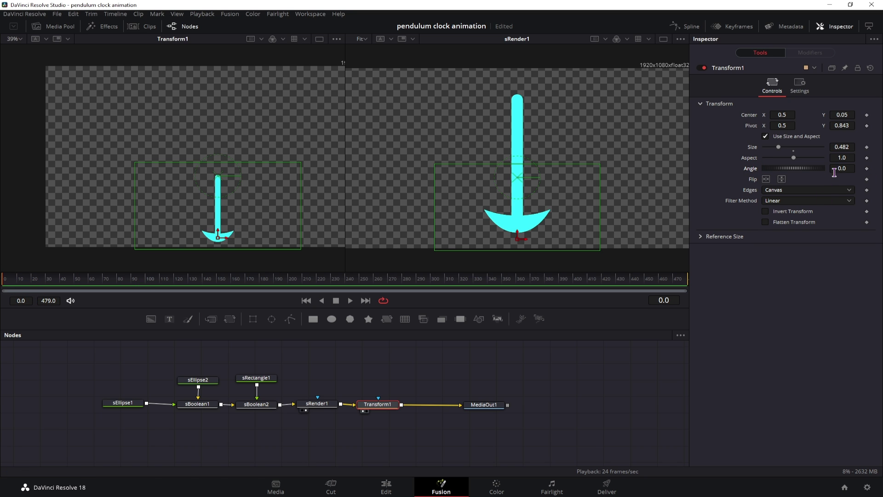
pyautogui.write('-')
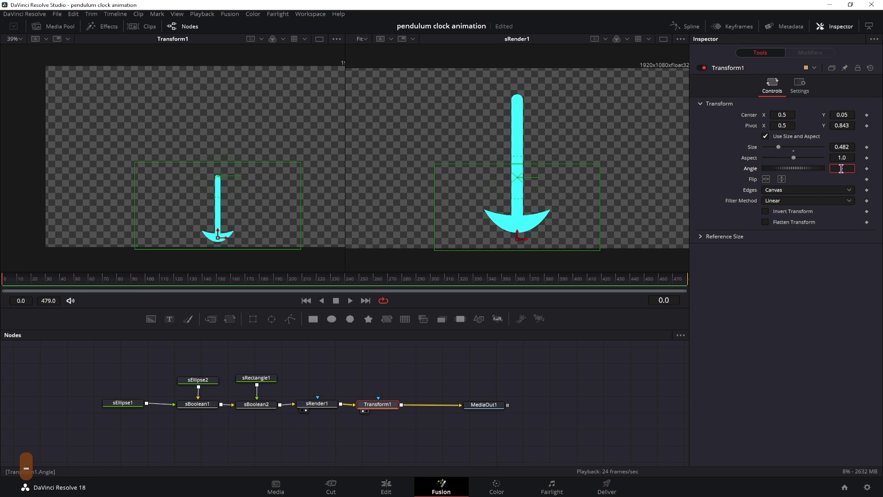
pyautogui.write('45')
pyautogui.click(821, 286)
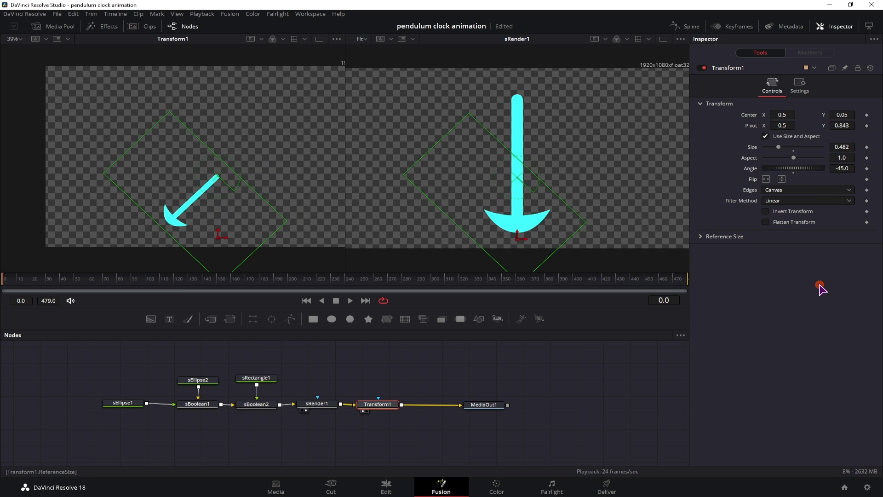
pyautogui.moveTo(849, 169); pyautogui.dragTo(858, 169)
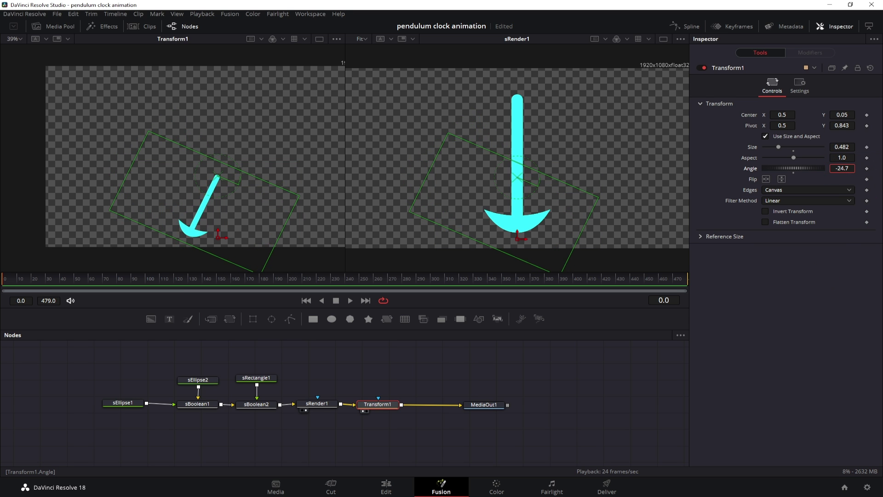
pyautogui.doubleClick(849, 169)
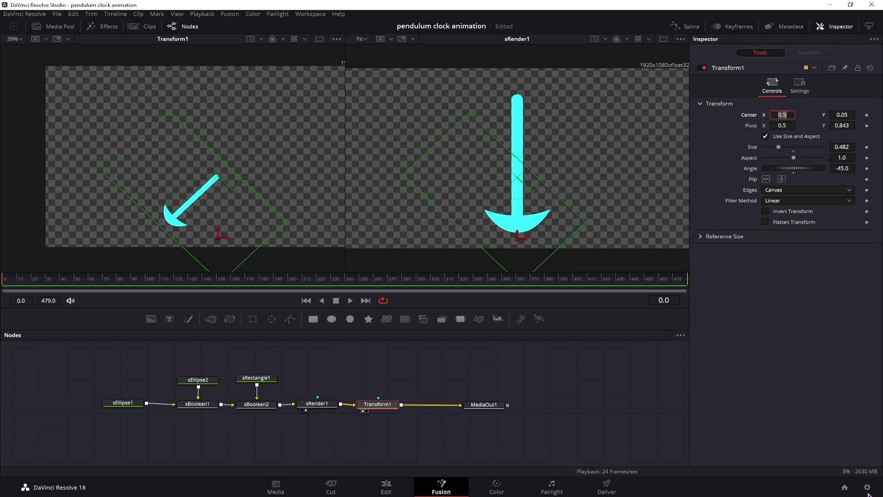
# Check the timeline frame rate in the project settings, and set Transform1's angle to 45 at frame 23.
pyautogui.click(868, 489)
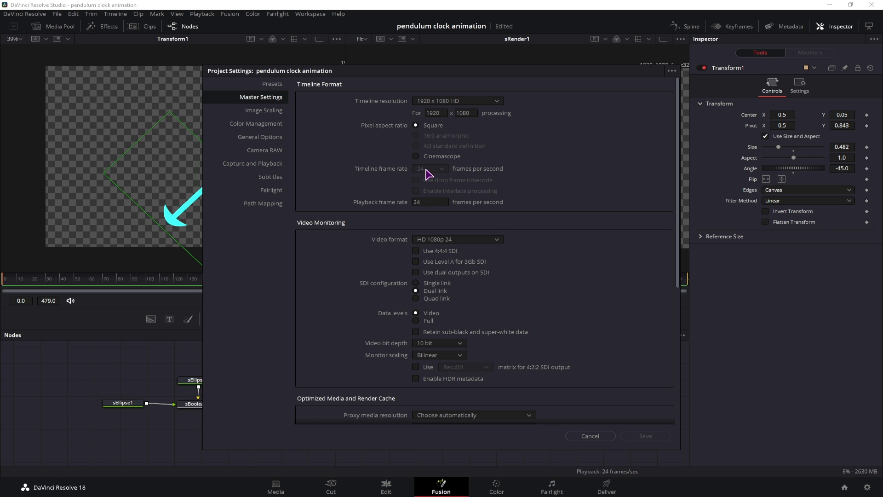
pyautogui.click(598, 436)
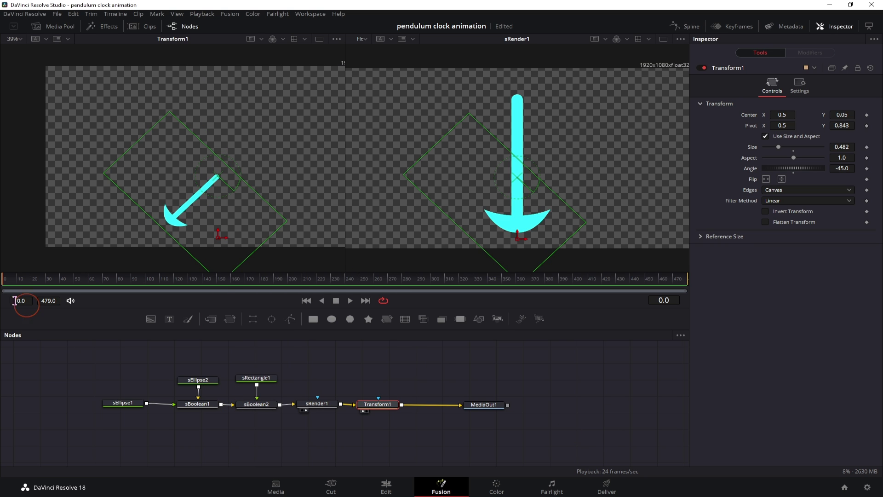
pyautogui.moveTo(6, 282); pyautogui.dragTo(41, 285)
pyautogui.click(869, 174)
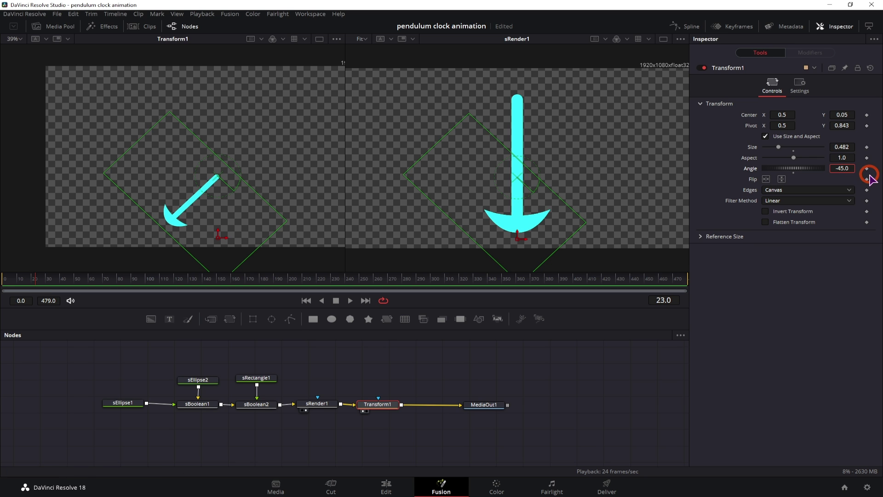
pyautogui.press('Left')
pyautogui.press('BackSpace')
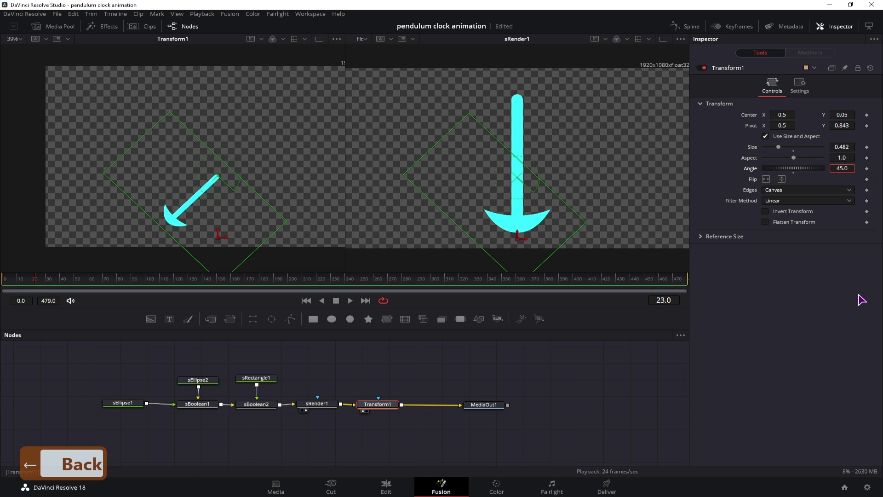
pyautogui.click(857, 295)
# Keyframe Transform1's angle of 45 at frame 23 and set it to -45 at frame 0.
pyautogui.click(4, 282)
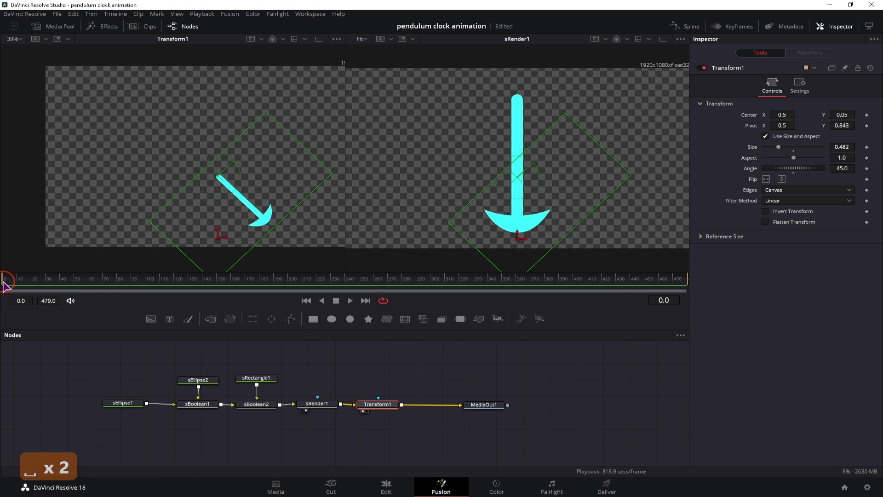
pyautogui.click(37, 281)
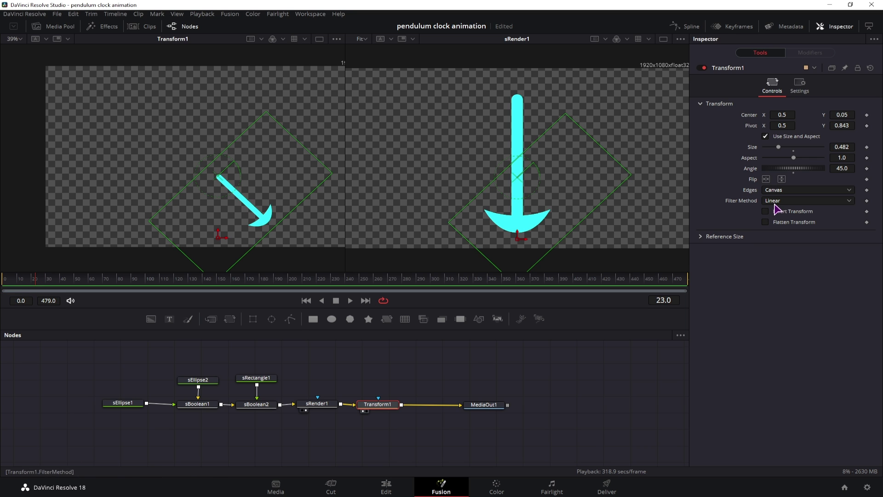
pyautogui.click(867, 170)
pyautogui.click(6, 281)
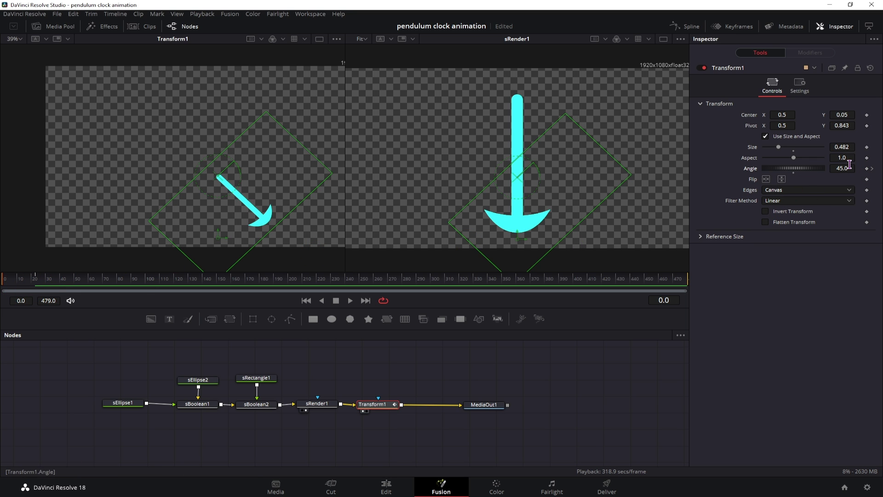
pyautogui.write('-')
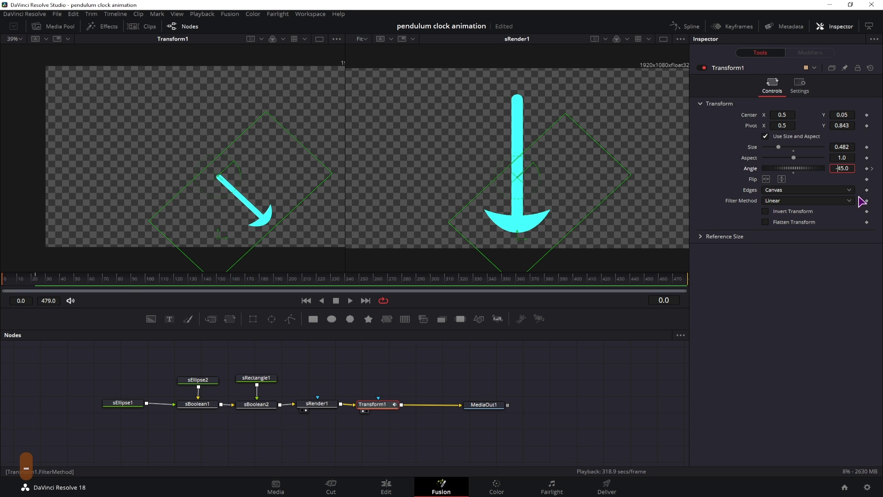
pyautogui.click(814, 292)
# Set Transform1's angle to -45 at frame 47 to complete the swing back.
pyautogui.moveTo(6, 286); pyautogui.dragTo(36, 287)
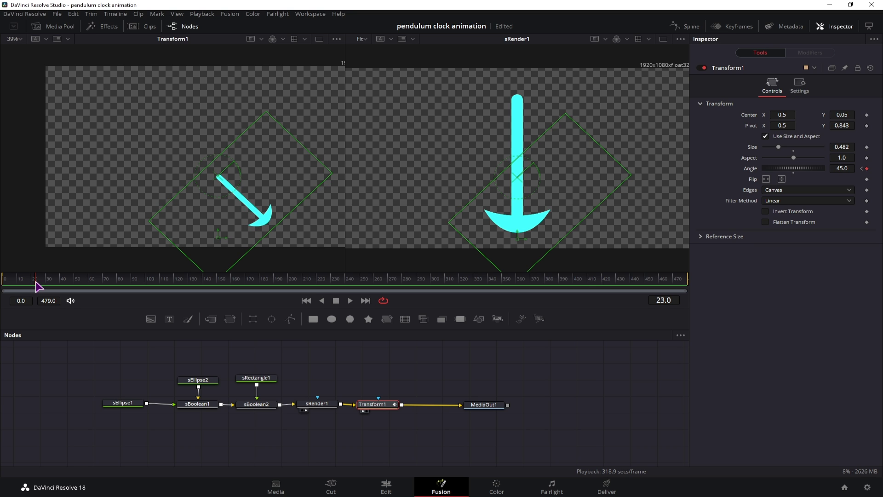
pyautogui.moveTo(67, 285); pyautogui.dragTo(70, 286)
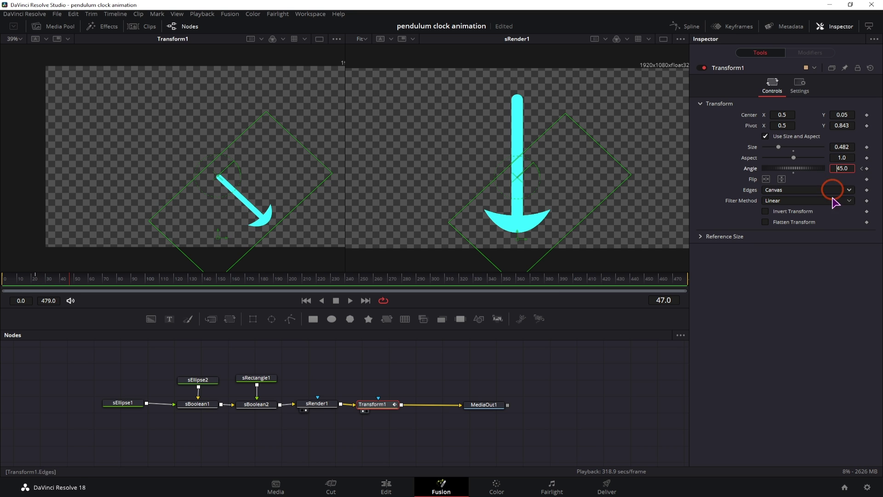
pyautogui.write('-')
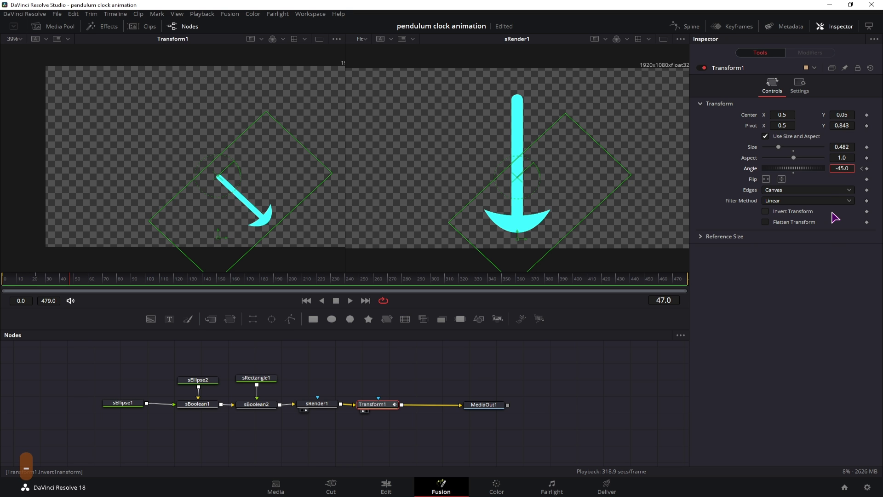
# Play the pendulum swing from the start of the composition to check the motion.
pyautogui.click(305, 299)
pyautogui.press('space')
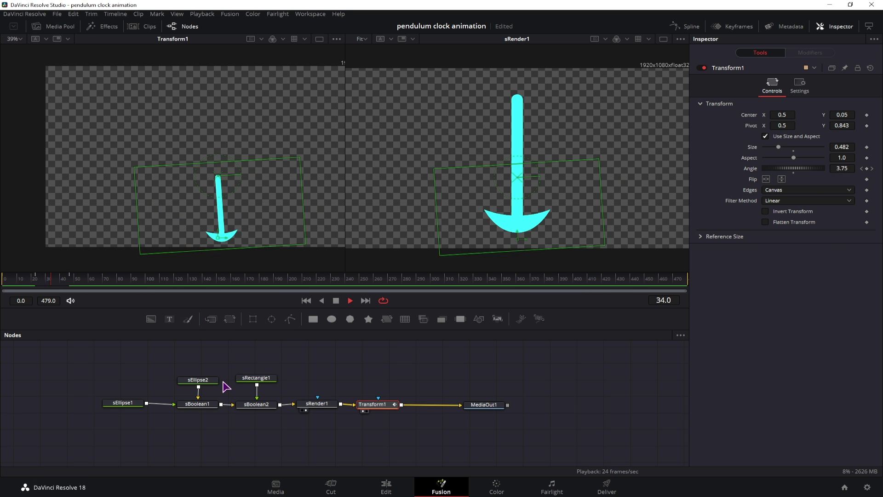
pyautogui.press('space')
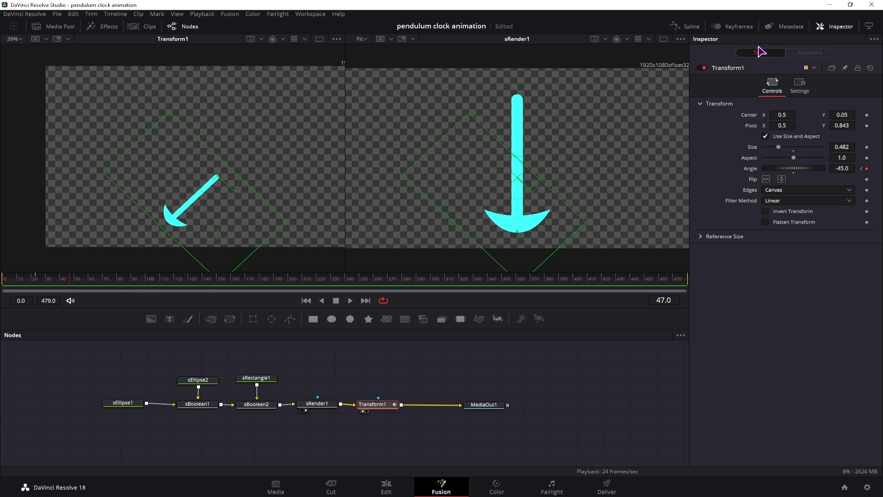
# Open the spline editor, limit it to the selected tool, and show Transform1's Angle curve fitted to the graph.
pyautogui.click(691, 28)
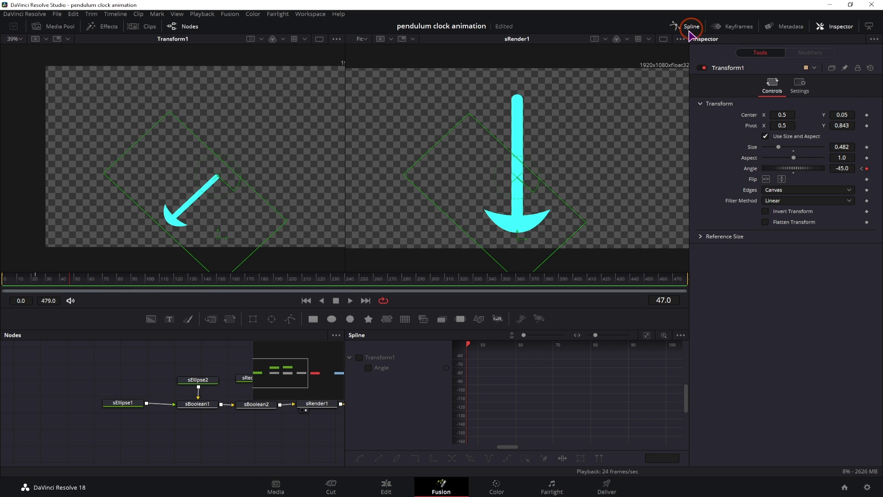
pyautogui.click(680, 335)
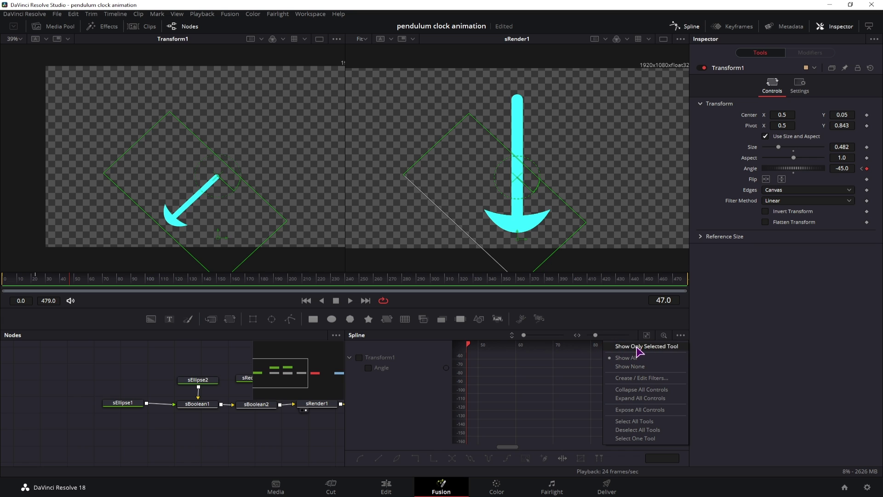
pyautogui.click(638, 347)
pyautogui.click(214, 416)
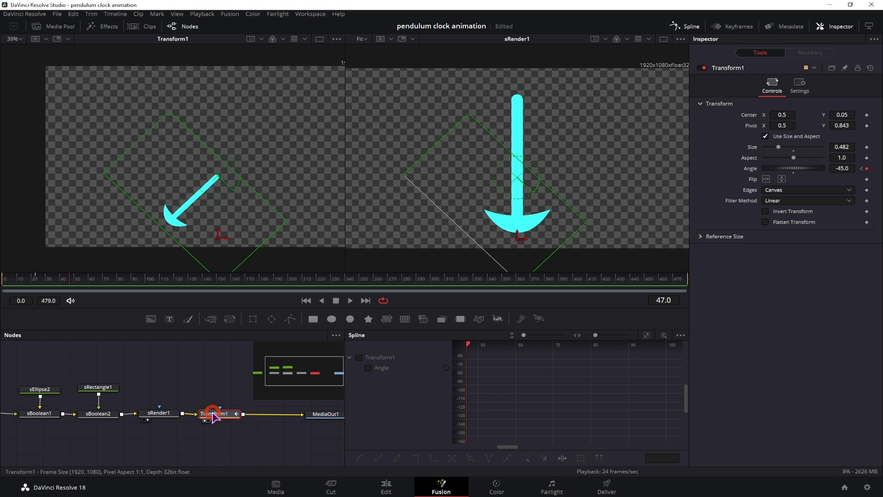
pyautogui.click(368, 368)
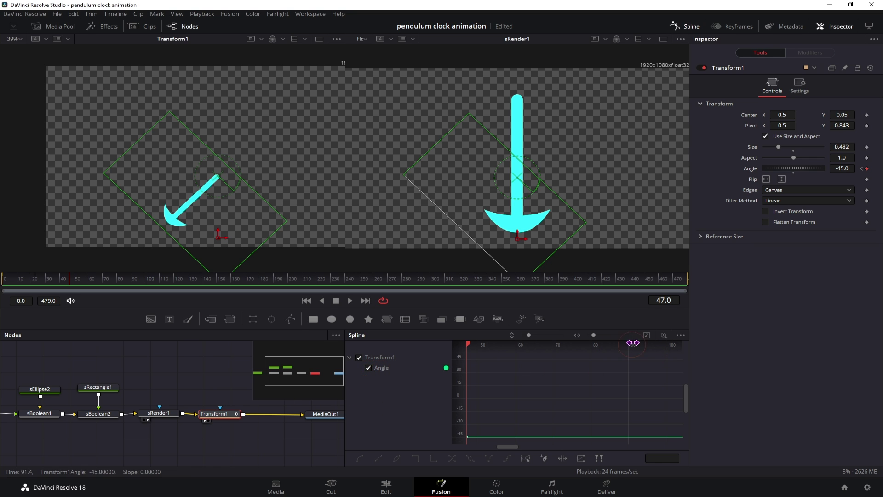
pyautogui.click(647, 335)
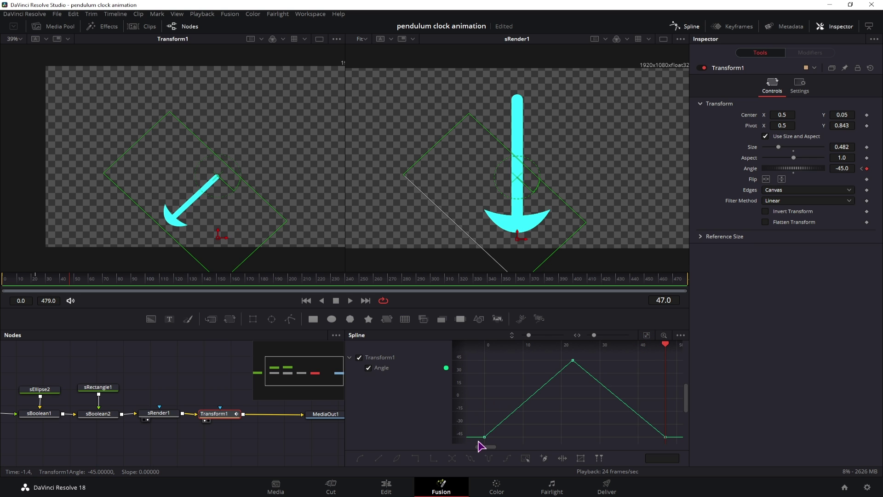
# Select all keyframes on the Angle curve, smooth them, and return near the start of the timeline to preview.
pyautogui.moveTo(479, 443); pyautogui.dragTo(635, 383)
pyautogui.press('s')
pyautogui.click(12, 279)
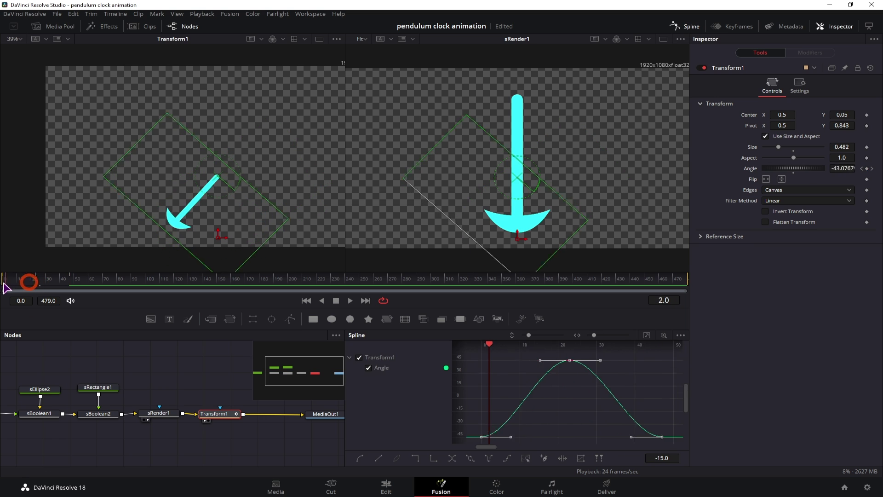
# Play back the smoothed pendulum swing to check its motion.
pyautogui.click(181, 386)
pyautogui.press('space')
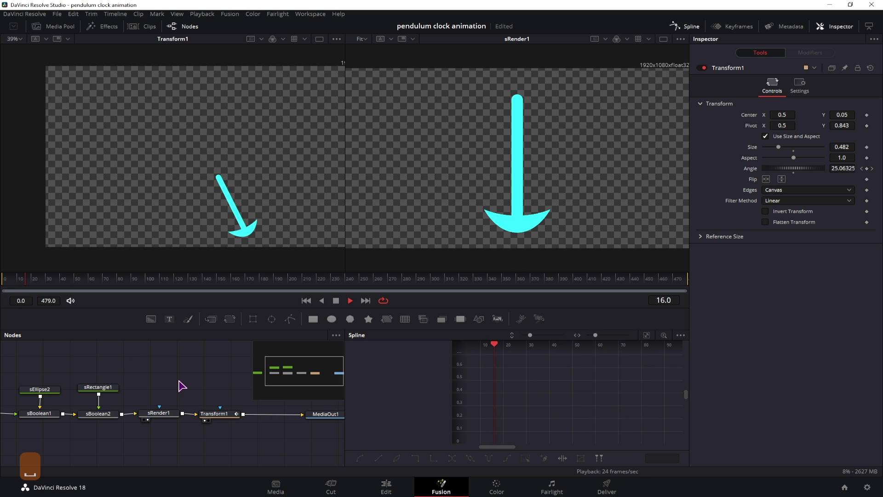
pyautogui.press('space')
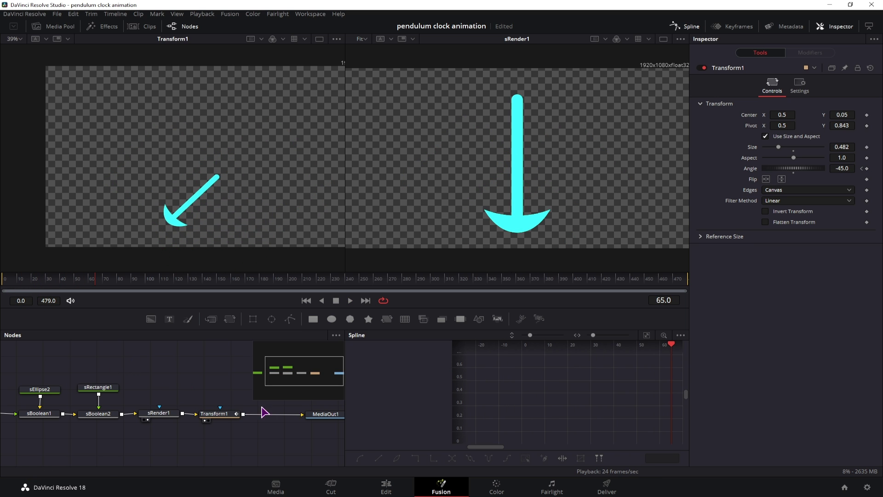
# Lengthen the tangent handles of the peak and end keyframes on Transform1's Angle curve for a stronger ease.
pyautogui.click(582, 394)
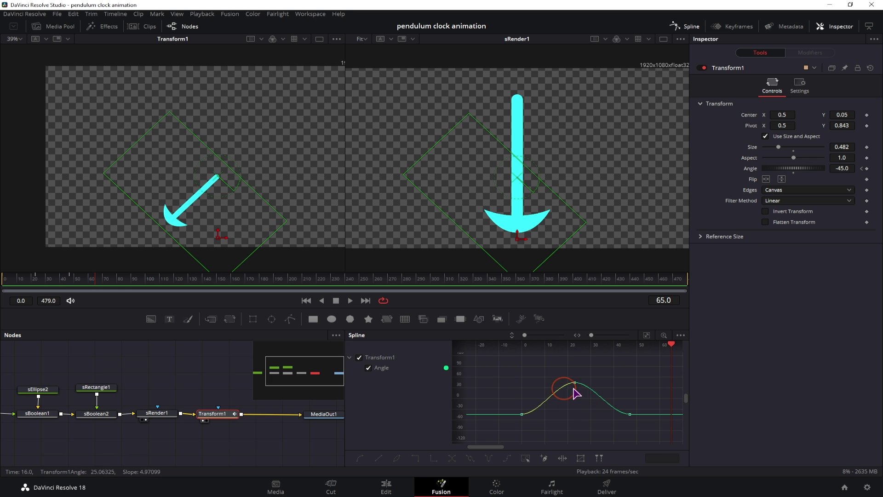
pyautogui.click(557, 383)
pyautogui.click(557, 383)
pyautogui.moveTo(555, 384); pyautogui.dragTo(551, 386)
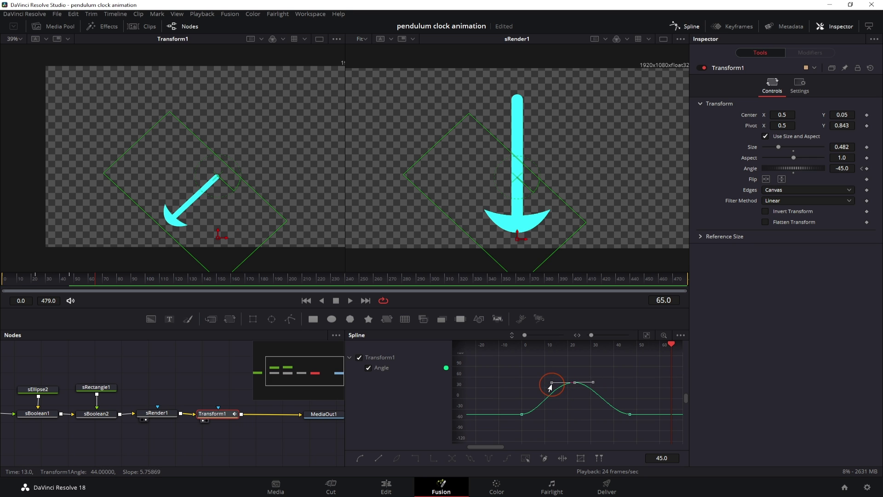
pyautogui.moveTo(593, 383); pyautogui.dragTo(600, 382)
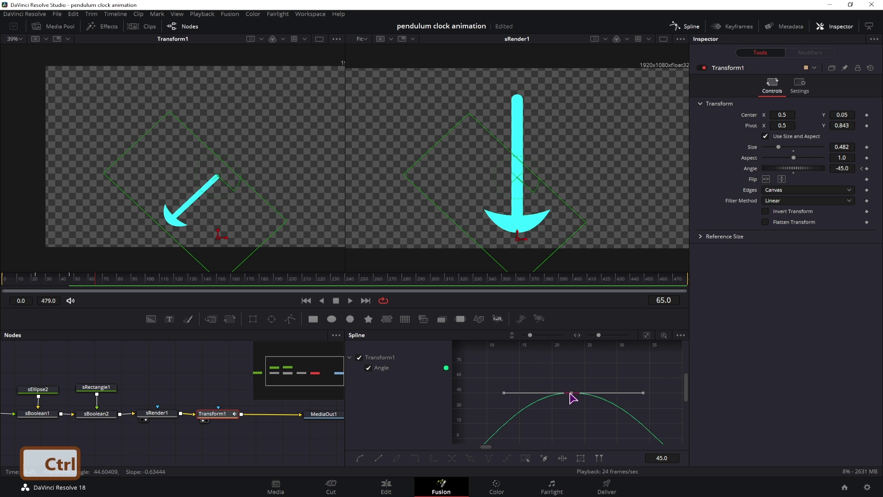
pyautogui.scroll(-3, 572, 397)
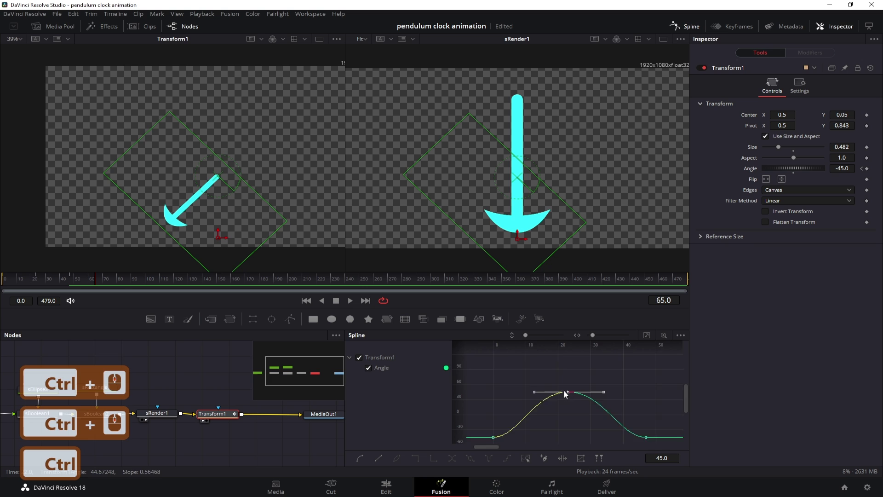
pyautogui.keyDown('ctrl'); pyautogui.scroll(1, 574, 414); pyautogui.keyUp('ctrl')
pyautogui.keyDown('ctrl'); pyautogui.scroll(-1, 573, 416); pyautogui.keyUp('ctrl')
pyautogui.keyDown('ctrl'); pyautogui.scroll(2, 570, 428); pyautogui.keyUp('ctrl')
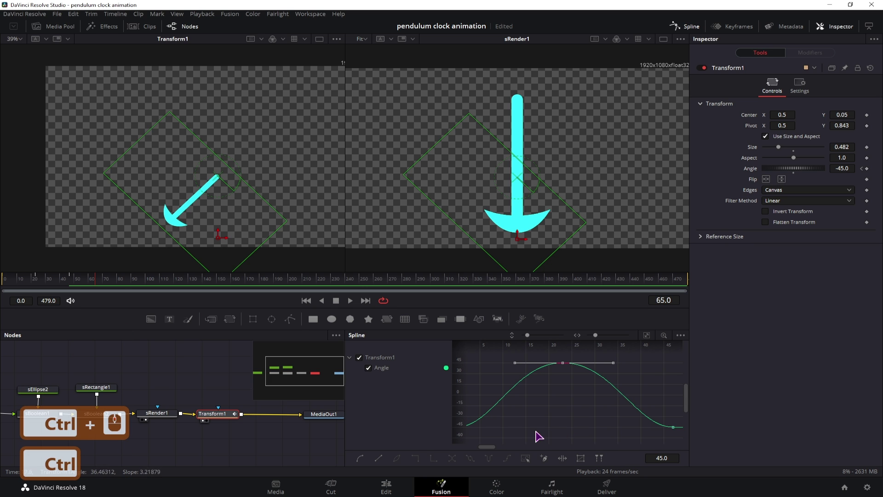
pyautogui.moveTo(531, 427); pyautogui.dragTo(567, 410)
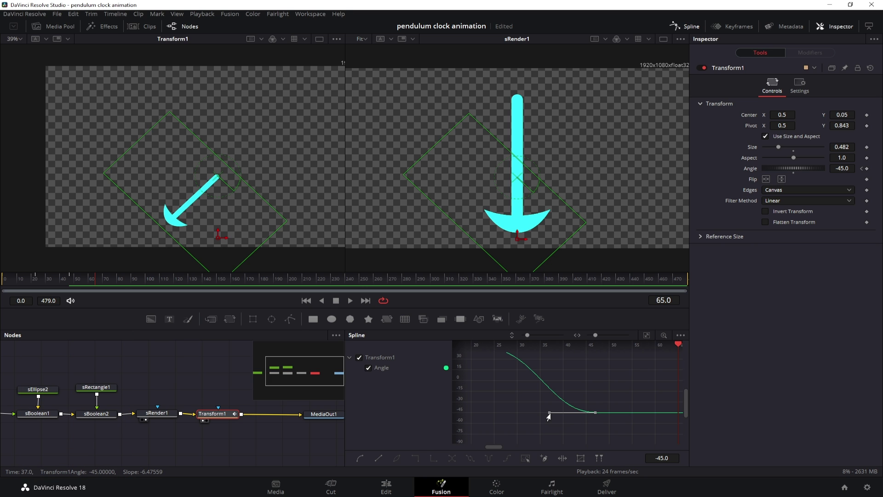
pyautogui.keyDown('ctrl'); pyautogui.scroll(-3, 526, 408); pyautogui.keyUp('ctrl')
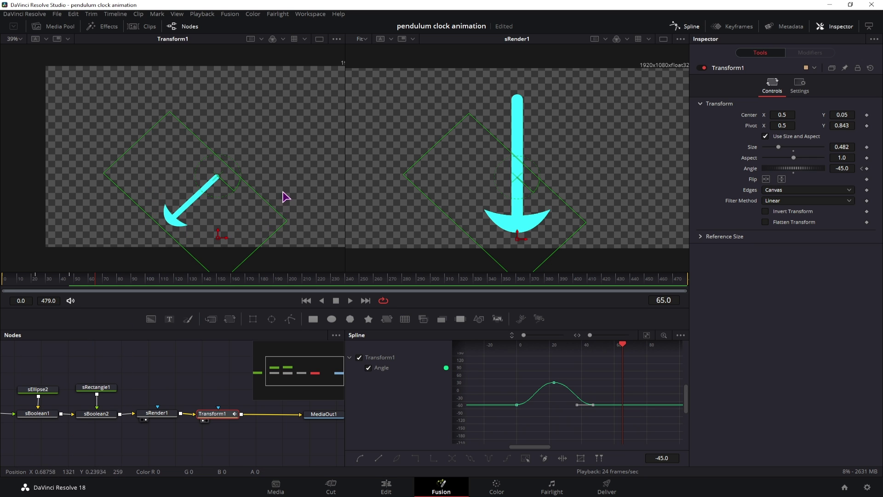
# Play the eased pendulum swing from frame 0 to check the timing.
pyautogui.moveTo(73, 280); pyautogui.dragTo(6, 278)
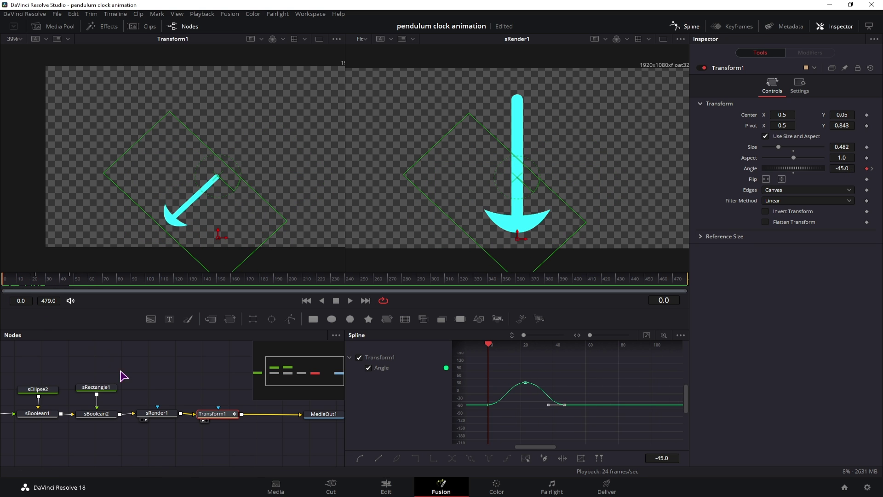
pyautogui.press('space')
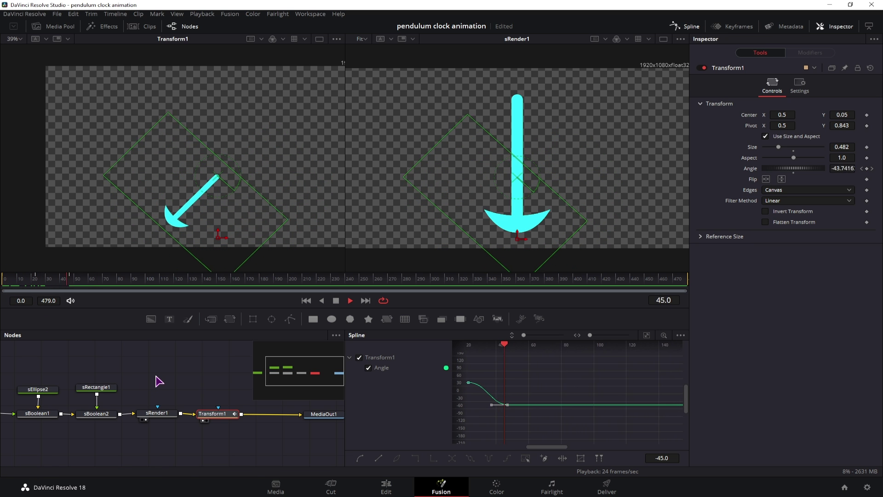
pyautogui.press('space')
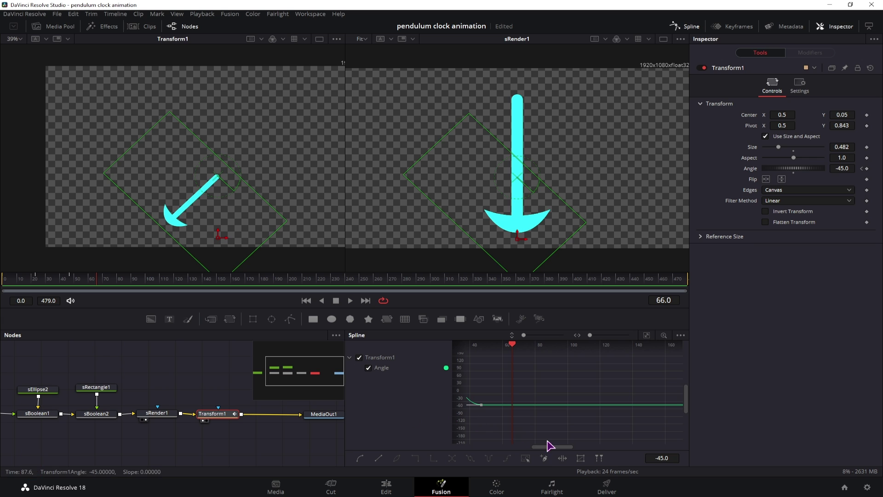
# Select all keyframes on the Angle curve, set them to PingPong, and play the repeating swing.
pyautogui.moveTo(554, 447); pyautogui.dragTo(612, 364)
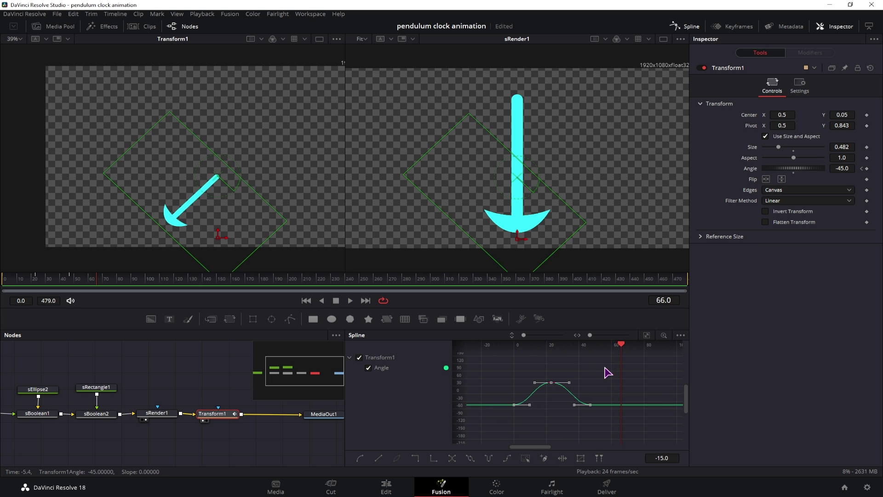
pyautogui.click(489, 459)
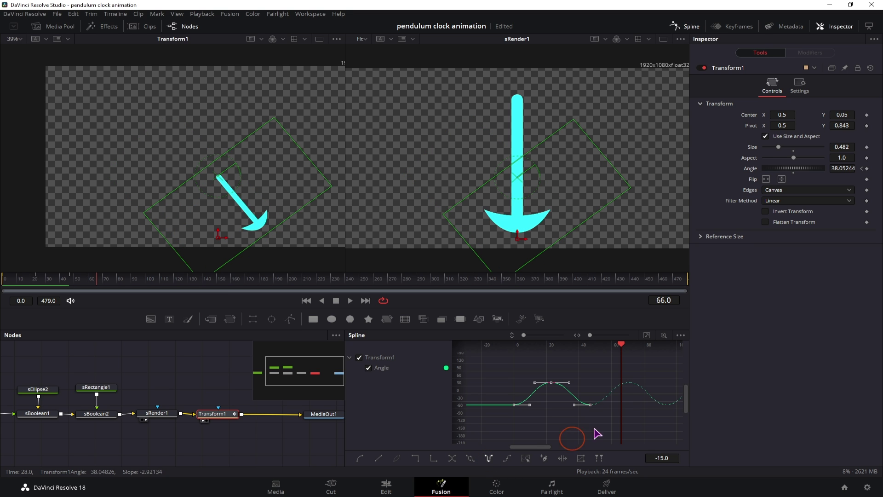
pyautogui.moveTo(537, 446)
pyautogui.mouseDown()
pyautogui.moveTo(568, 448)
pyautogui.moveTo(498, 449)
pyautogui.moveTo(549, 456)
pyautogui.mouseUp()
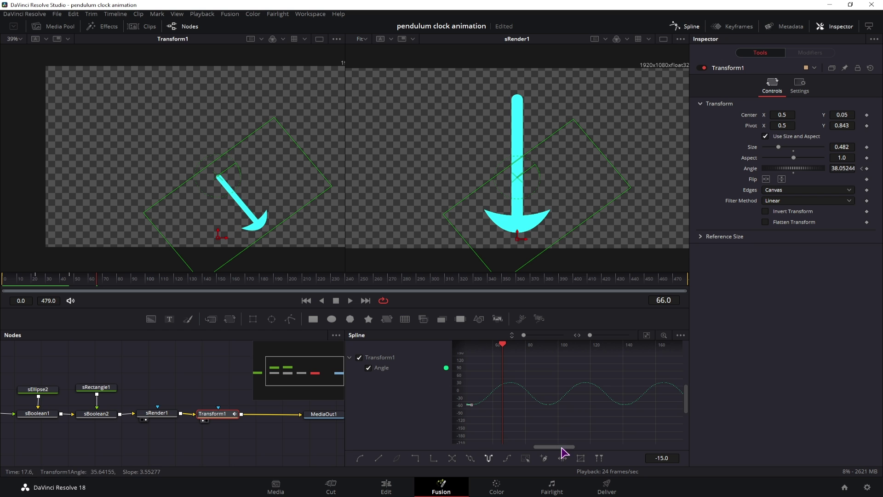
pyautogui.click(28, 281)
pyautogui.press('space')
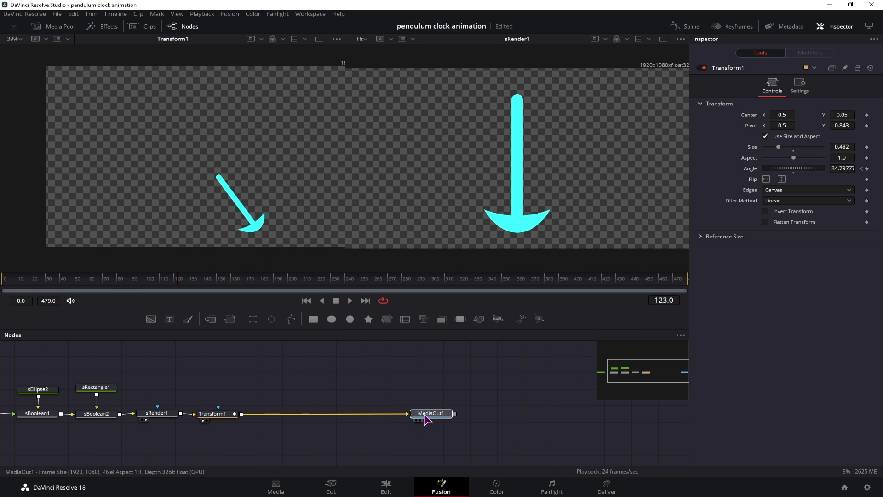
# Merge a rectangle-masked Background over Transform1 through its own Transform node, and show Merge1 in the second viewer.
pyautogui.moveTo(428, 419); pyautogui.dragTo(432, 419)
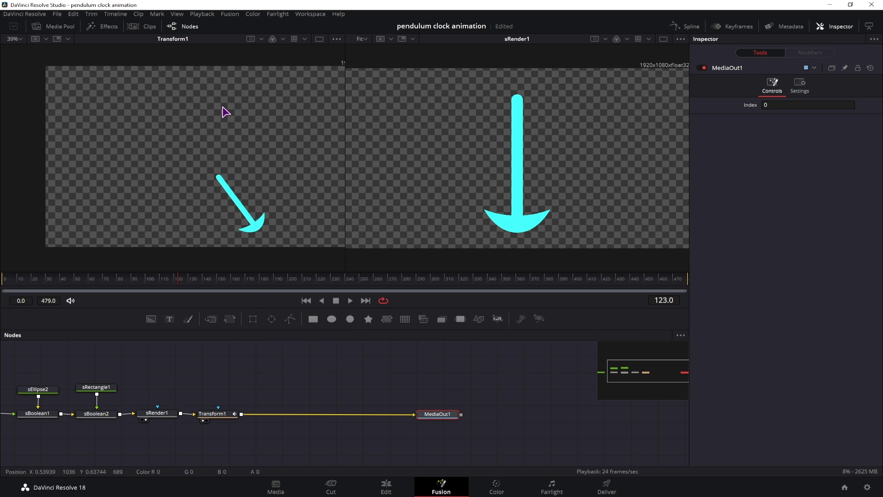
pyautogui.click(376, 386)
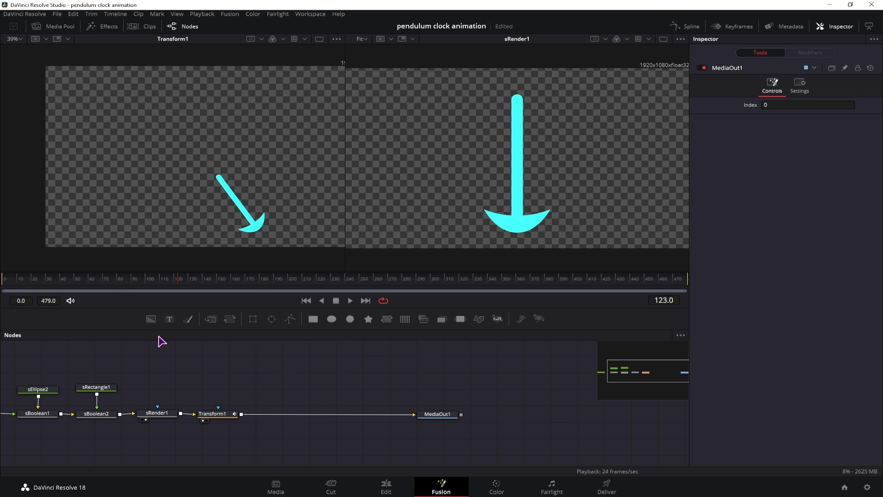
pyautogui.moveTo(230, 319); pyautogui.dragTo(295, 380)
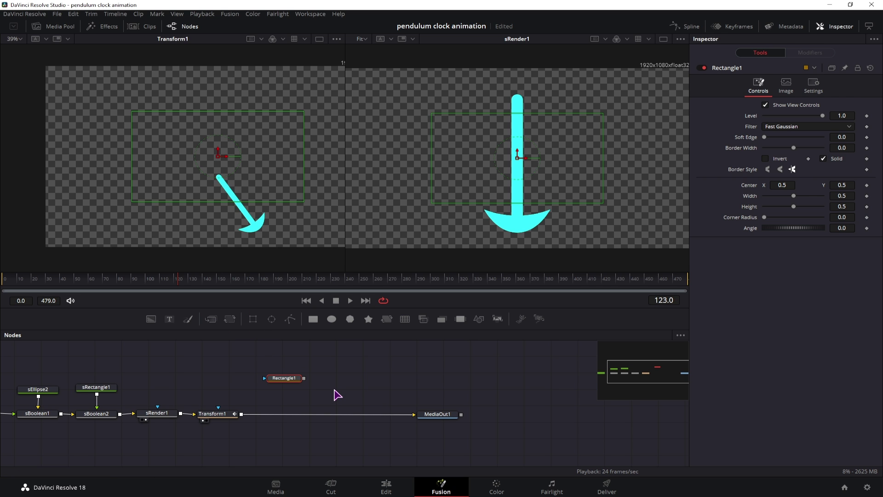
pyautogui.click(245, 352)
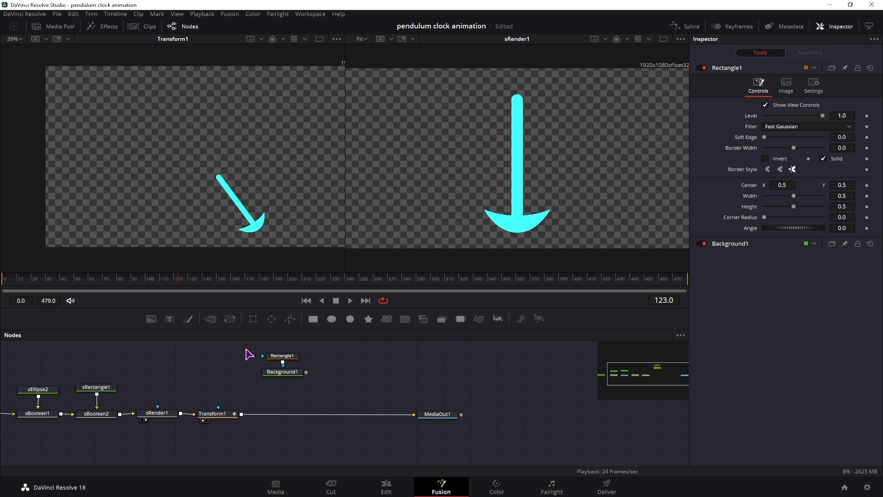
pyautogui.moveTo(249, 355); pyautogui.dragTo(328, 383)
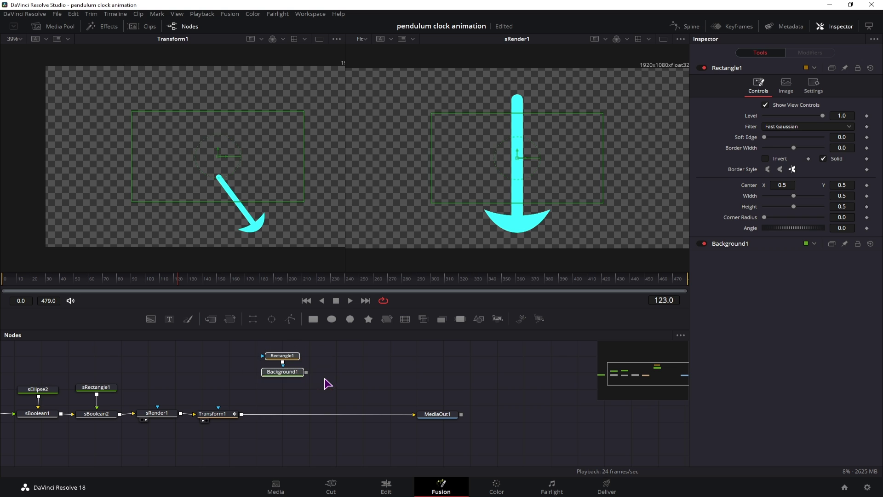
pyautogui.click(336, 377)
pyautogui.moveTo(230, 318); pyautogui.dragTo(242, 415)
pyautogui.press('2')
# Shape Rectangle1 into a thin rounded hand with width 0.007362, height 0.258 and corner radius 1.0.
pyautogui.click(282, 356)
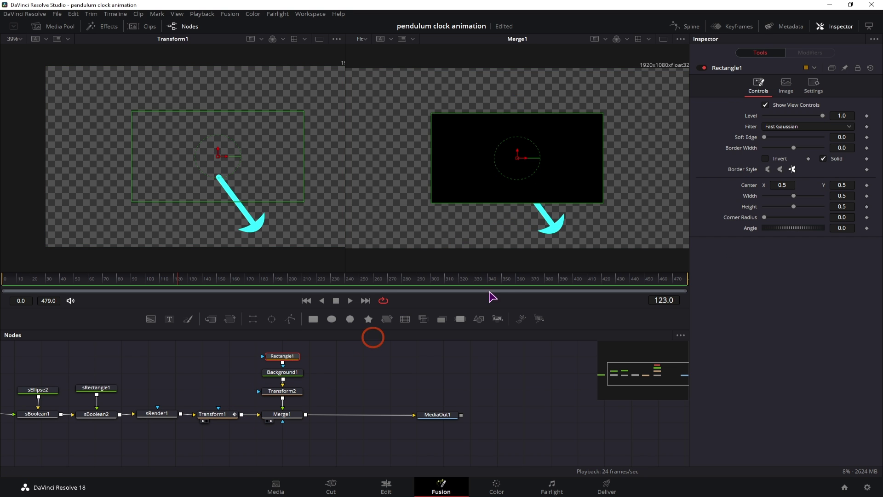
pyautogui.moveTo(606, 148); pyautogui.dragTo(521, 153)
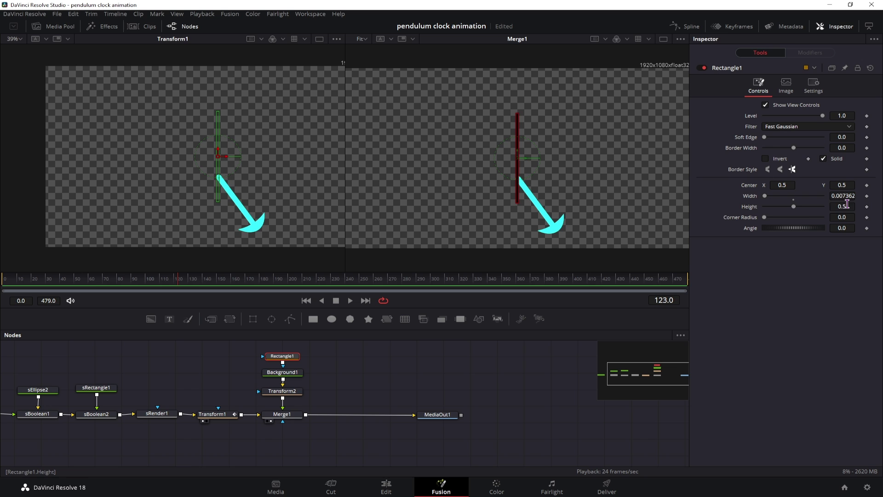
pyautogui.moveTo(794, 206); pyautogui.dragTo(823, 217)
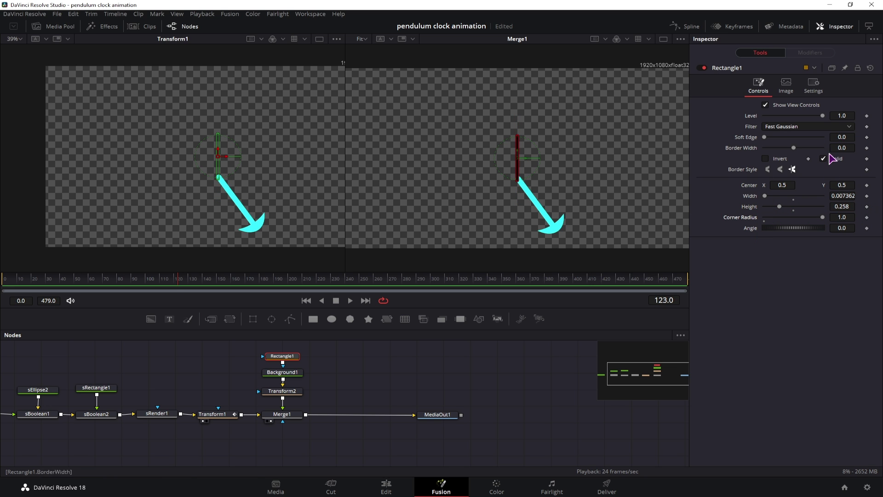
# Set Transform2's pivot Y to 0.379 at the lower end of the hand.
pyautogui.click(282, 391)
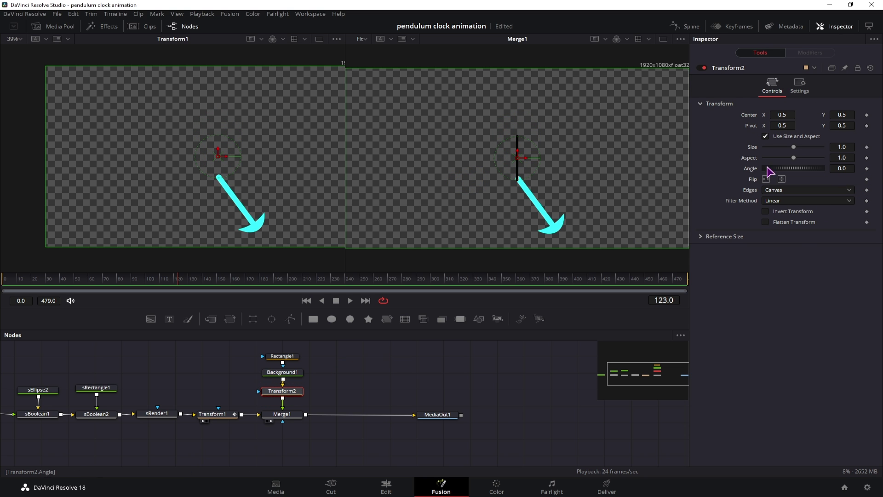
pyautogui.moveTo(850, 126); pyautogui.dragTo(814, 131)
pyautogui.scroll(7, 517, 189)
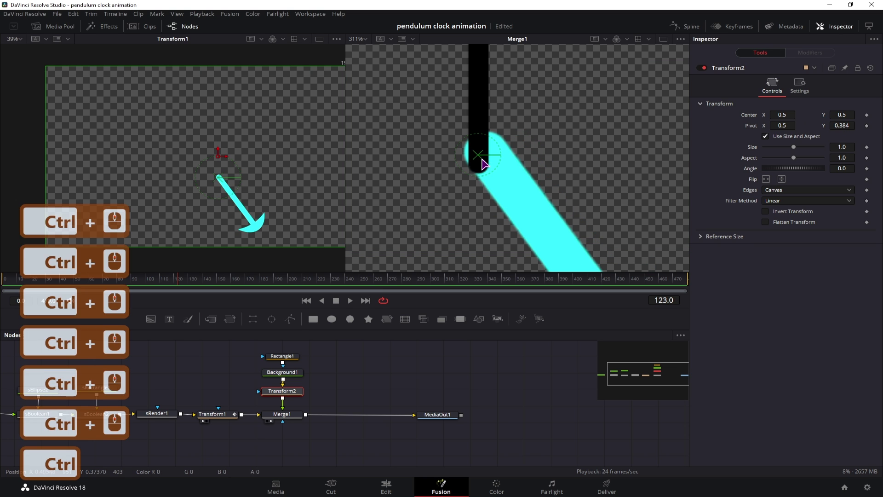
pyautogui.moveTo(849, 127); pyautogui.dragTo(844, 125)
pyautogui.scroll(-7, 558, 178)
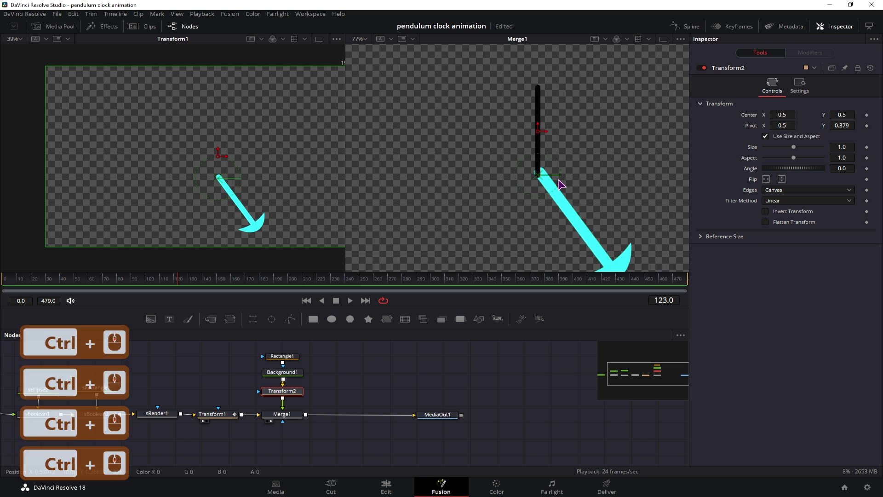
# Raise Transform2's center Y to 0.798 and shorten Rectangle1's height to 0.179.
pyautogui.moveTo(839, 115); pyautogui.dragTo(880, 115)
pyautogui.click(515, 126)
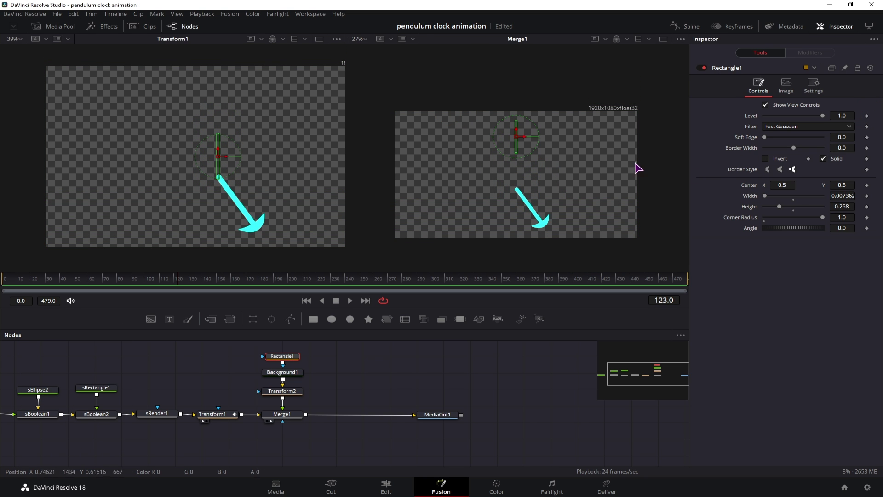
pyautogui.moveTo(850, 203); pyautogui.dragTo(836, 204)
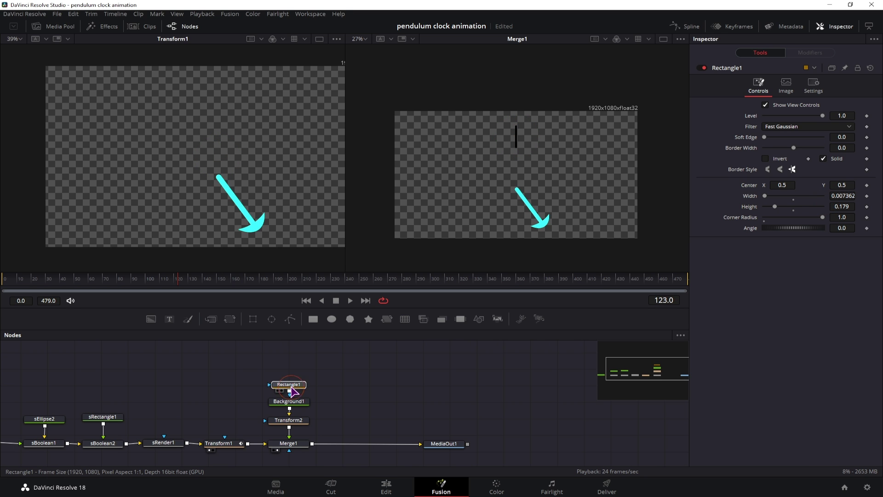
# Insert an Ellipse mask between Rectangle1 and Background1 and shape it as a small oval at the hand's upper end.
pyautogui.moveTo(292, 390); pyautogui.dragTo(293, 371)
pyautogui.click(347, 368)
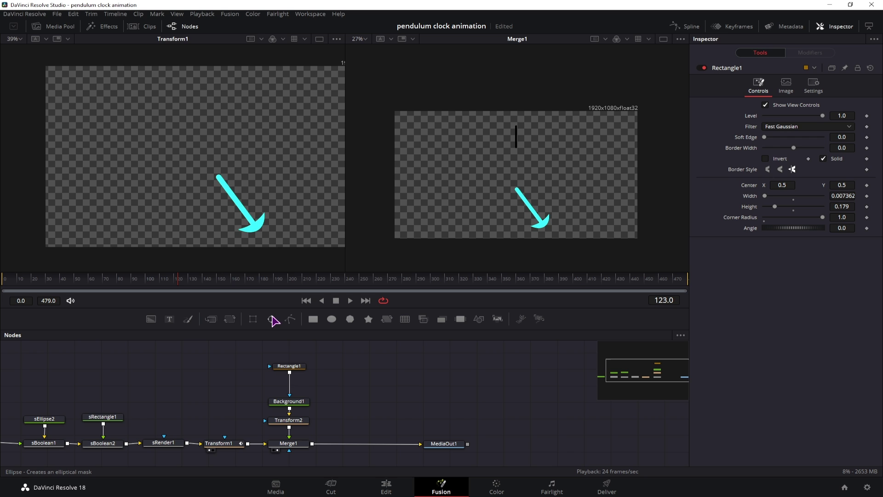
pyautogui.moveTo(273, 320); pyautogui.dragTo(289, 383)
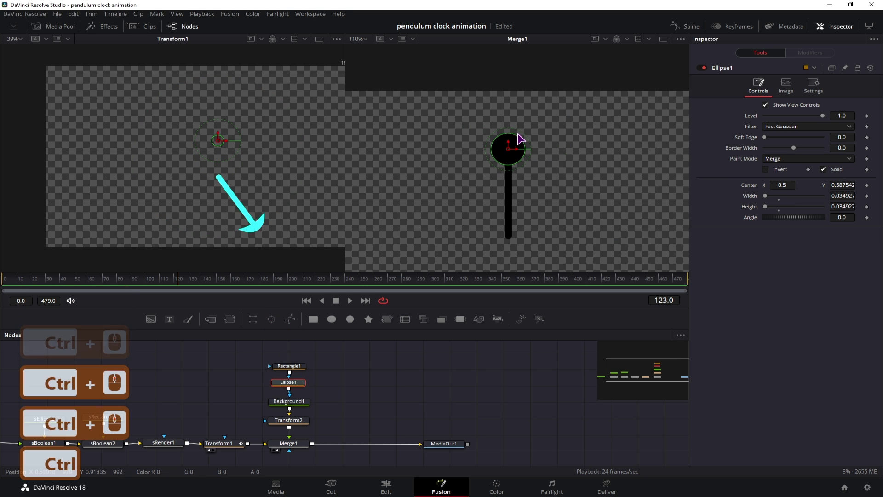
pyautogui.moveTo(519, 137); pyautogui.dragTo(515, 149)
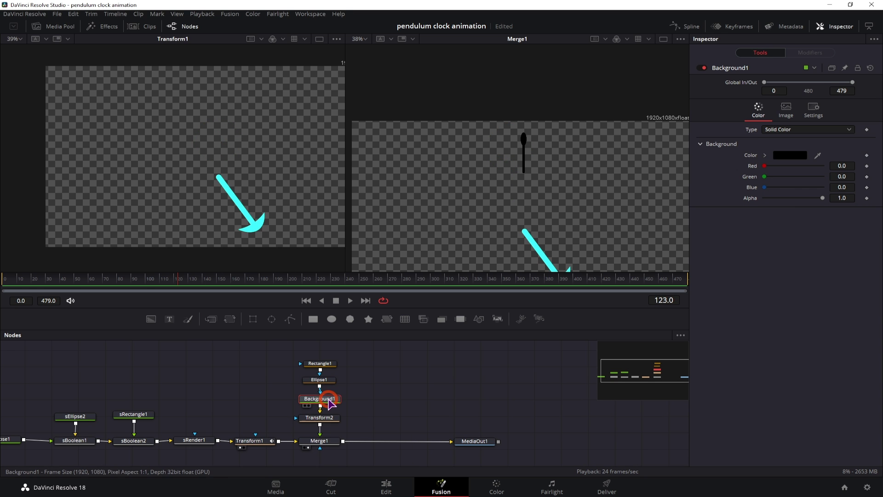
# Color Background1 pink with red 0.835, green 0.598 and blue 0.827.
pyautogui.moveTo(765, 166); pyautogui.dragTo(813, 187)
pyautogui.scroll(-2, 505, 197)
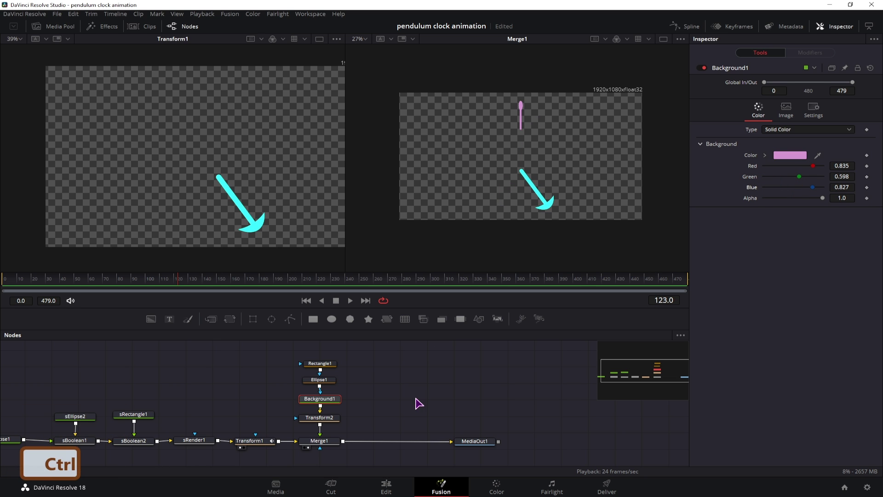
# Test the hand's rotation about pivot Y 0.418, then move Transform2's pivot Y to 0.366, just below the hand.
pyautogui.click(320, 419)
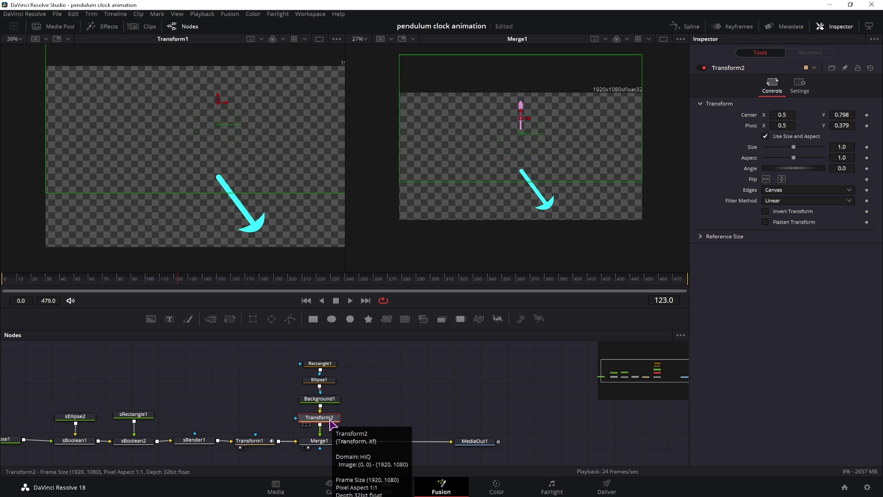
pyautogui.scroll(4, 506, 209)
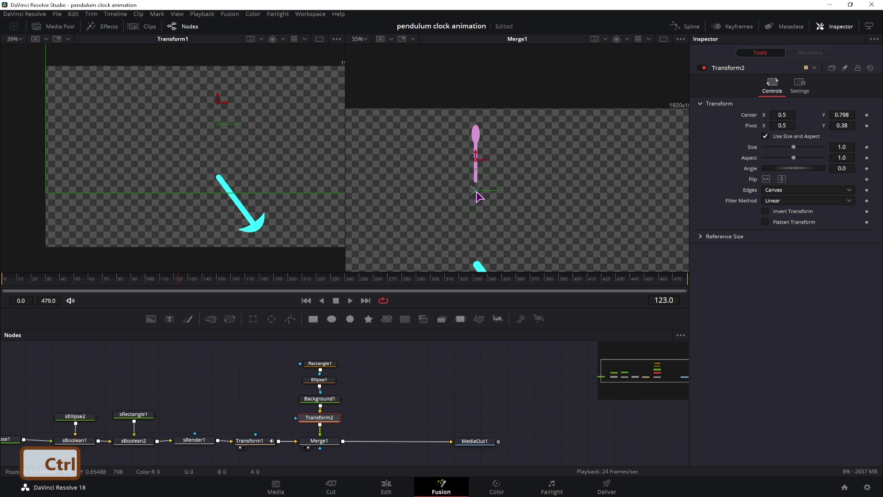
pyautogui.scroll(4, 476, 196)
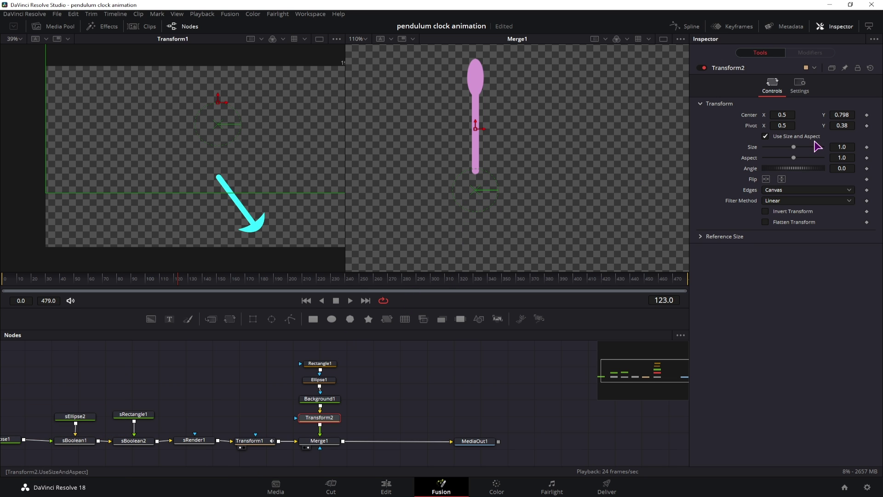
pyautogui.scroll(-2, 558, 204)
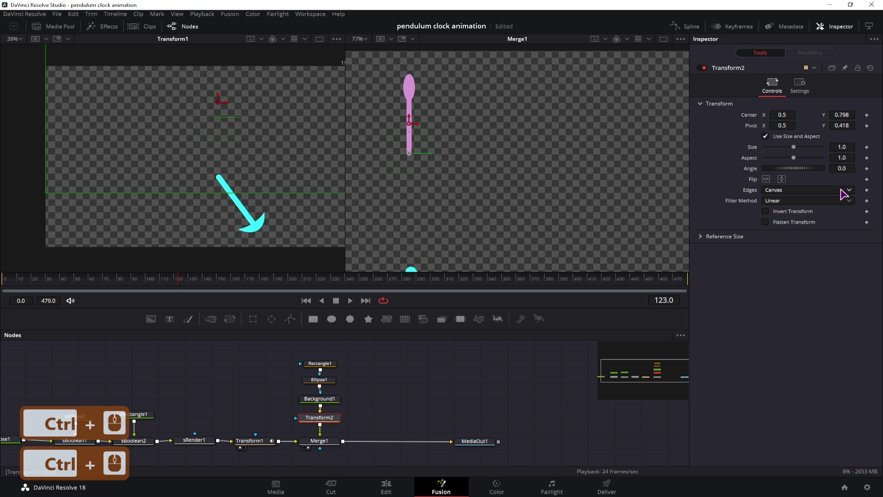
pyautogui.moveTo(794, 168); pyautogui.dragTo(757, 174)
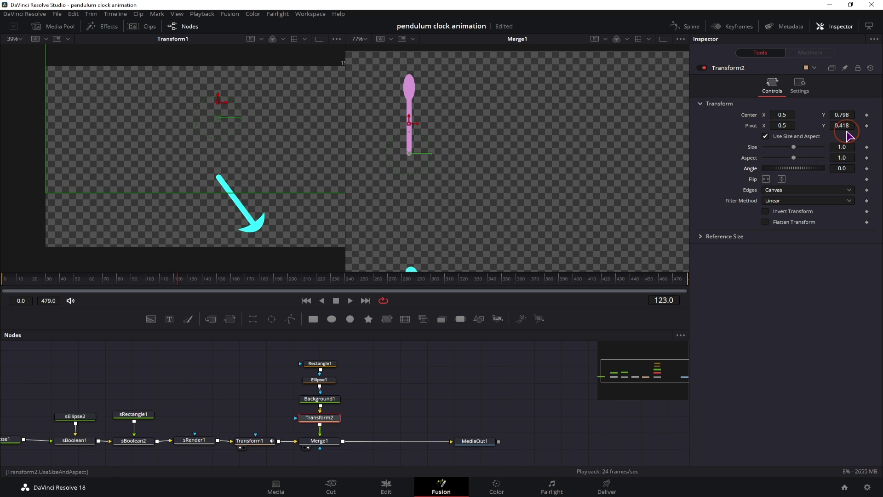
pyautogui.click(844, 125)
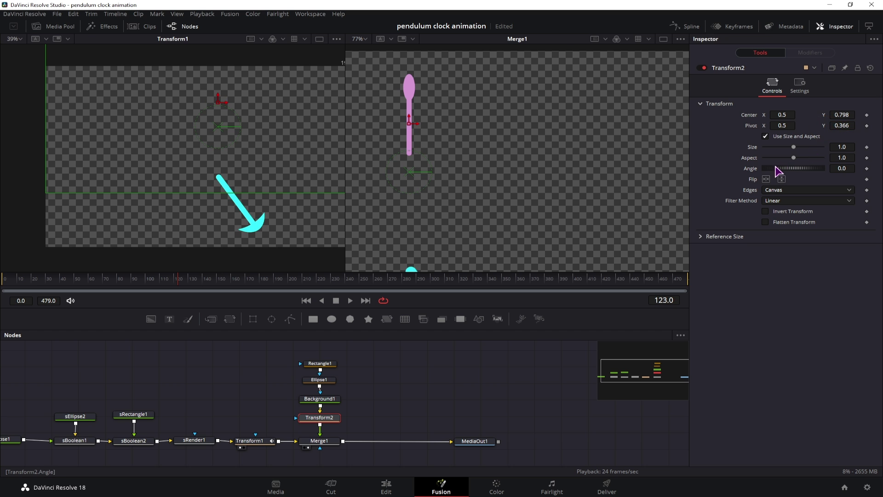
# Set Transform2's pivot Y to 0.417 at the hand's lower end, test the rotation and reset the angle.
pyautogui.moveTo(778, 171)
pyautogui.mouseDown()
pyautogui.moveTo(849, 181)
pyautogui.moveTo(776, 176)
pyautogui.mouseUp()
pyautogui.moveTo(842, 125); pyautogui.dragTo(865, 125)
pyautogui.press('Return')
pyautogui.moveTo(832, 172); pyautogui.dragTo(801, 170)
pyautogui.doubleClick(750, 168)
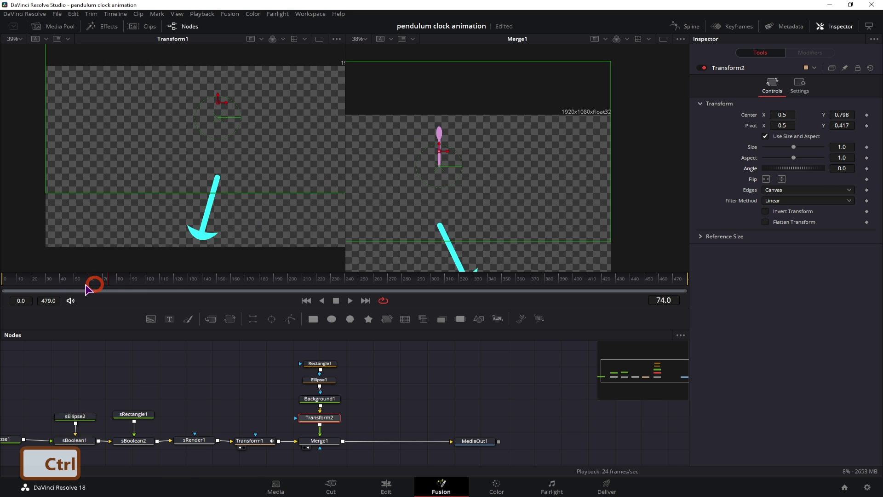
# Add the expression time/24 to Transform2's angle.
pyautogui.moveTo(87, 285); pyautogui.dragTo(4, 289)
pyautogui.click(846, 169)
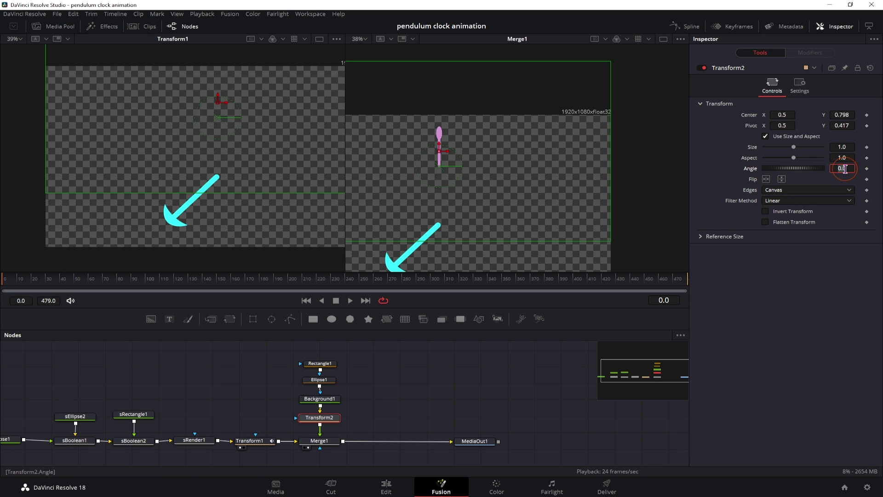
pyautogui.write('=')
pyautogui.press('Return')
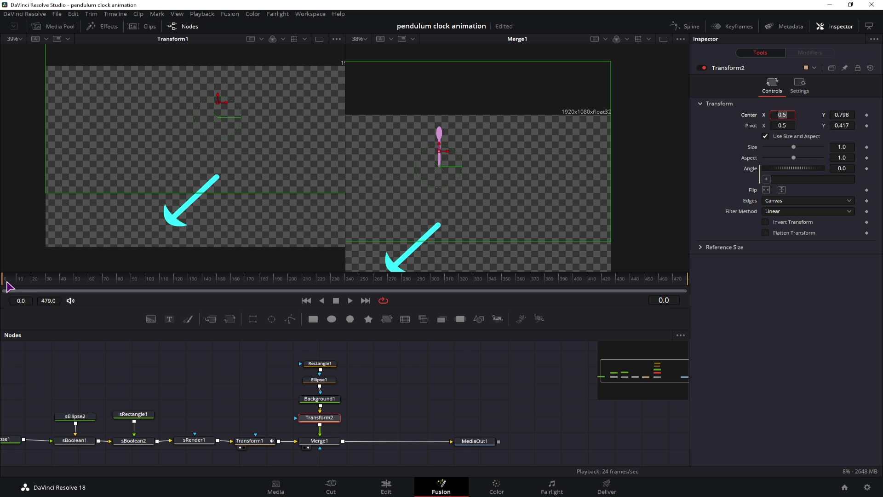
pyautogui.moveTo(8, 288); pyautogui.dragTo(37, 289)
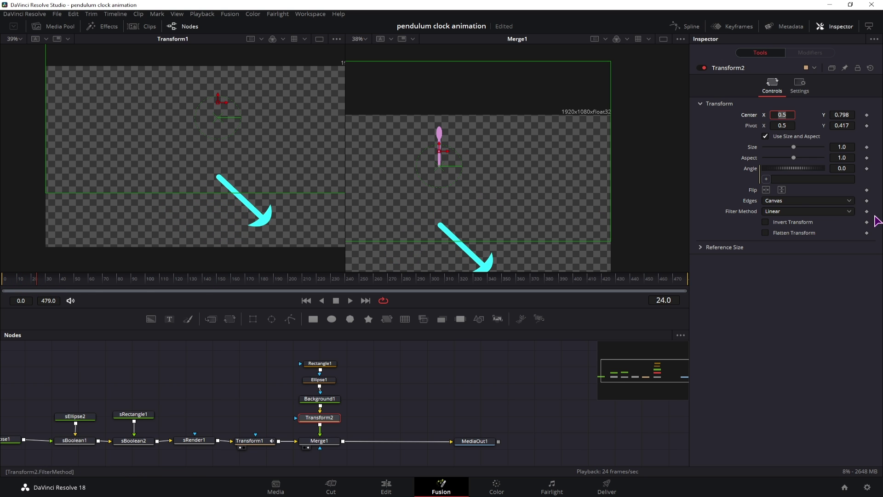
pyautogui.click(801, 177)
pyautogui.write('time')
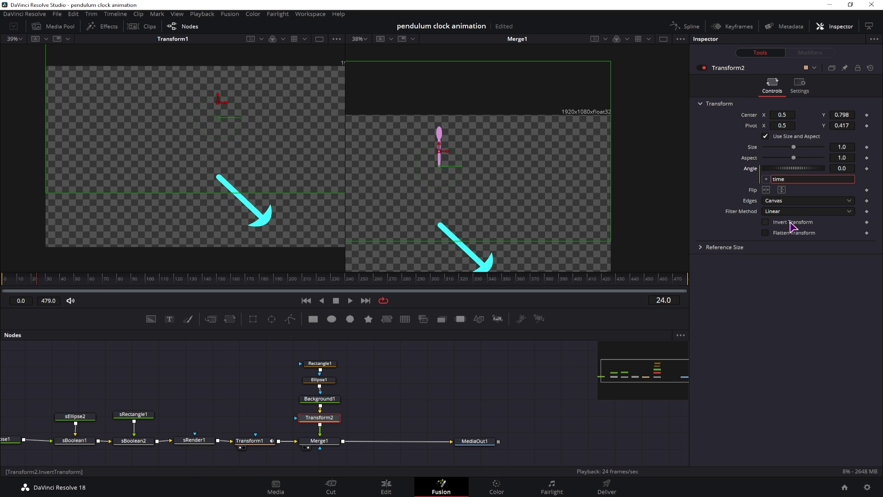
pyautogui.write('/24')
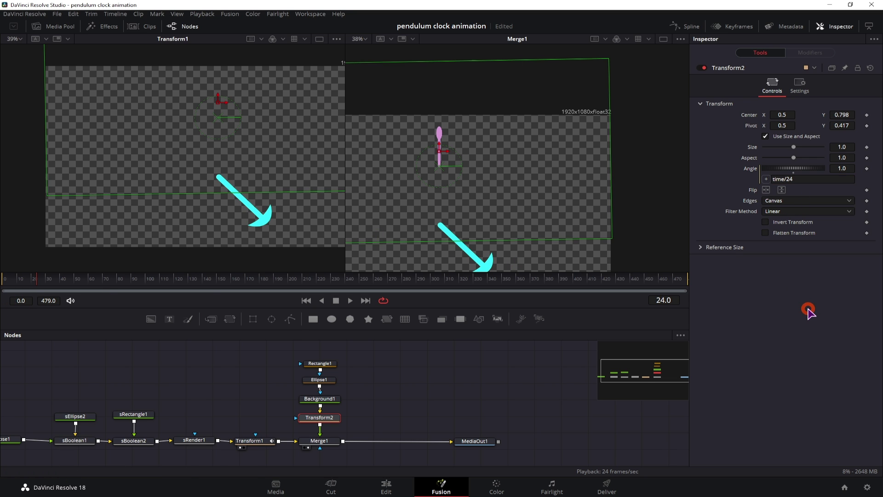
pyautogui.click(289, 318)
# Play the animation from frame 0 to check the hand's rotation, and go to the last frame.
pyautogui.click(4, 283)
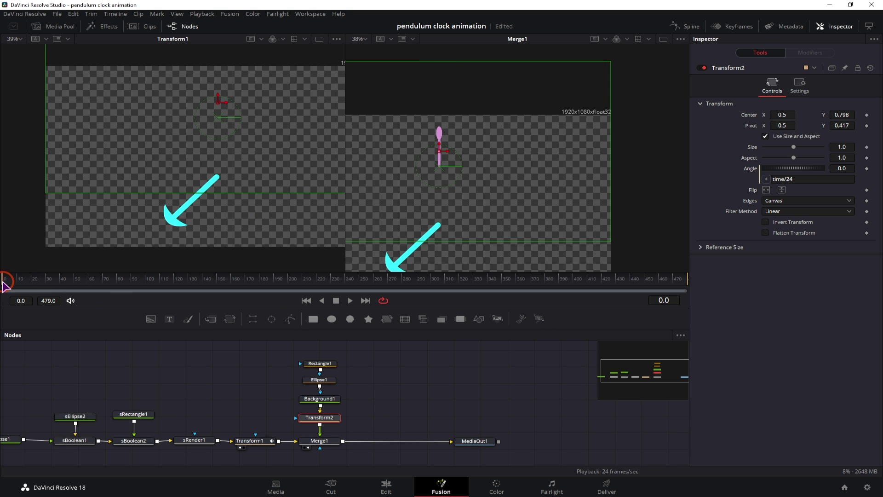
pyautogui.press('space')
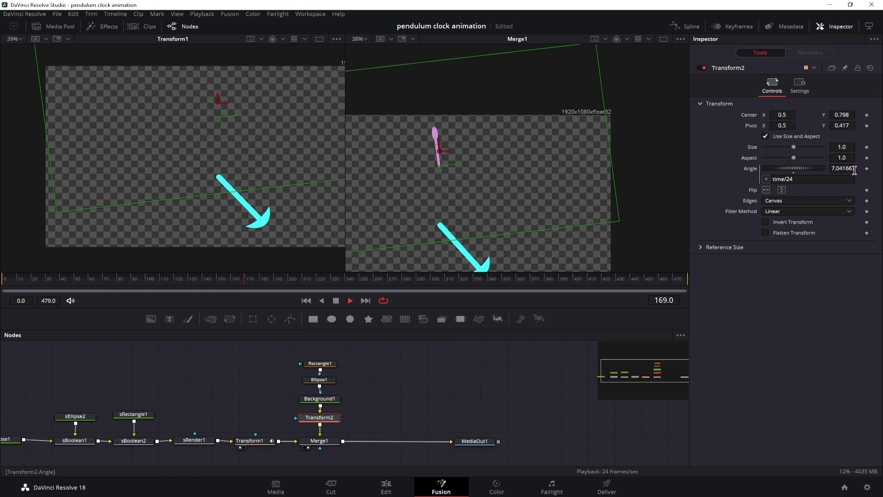
pyautogui.moveTo(662, 286); pyautogui.dragTo(689, 288)
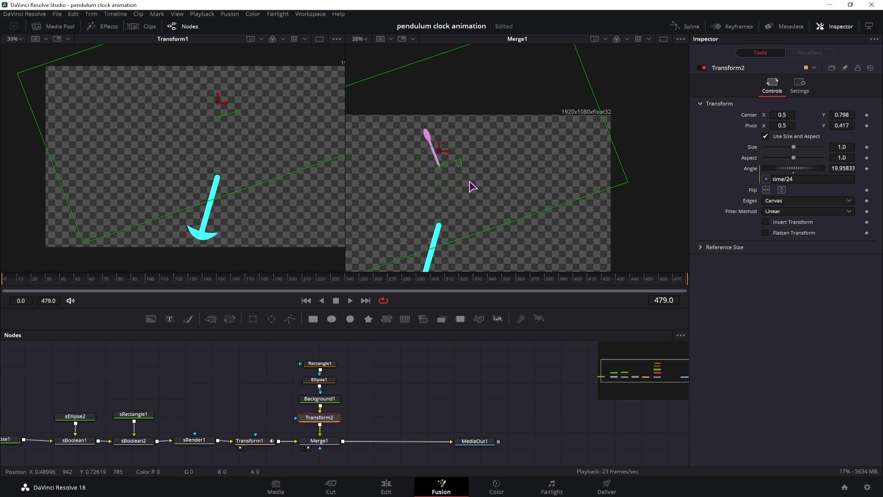
# Multiply Transform2's angle expression by 6 so that it reads time/24*6.
pyautogui.click(814, 180)
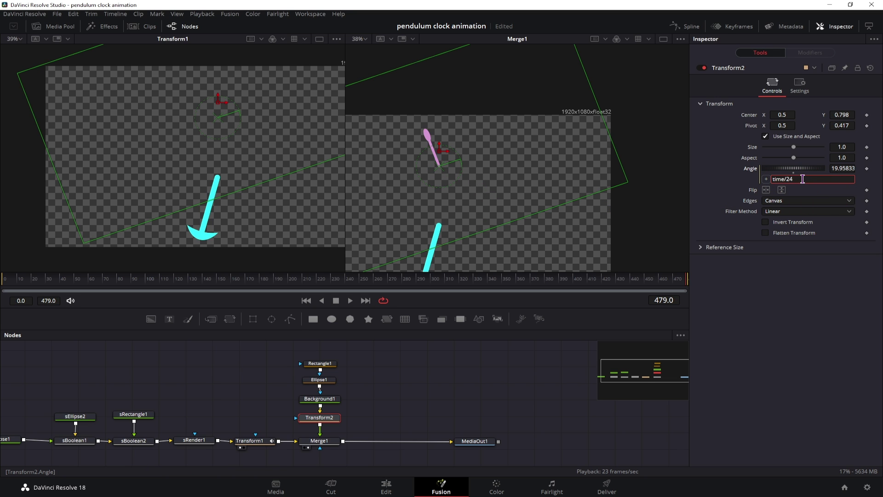
pyautogui.write('*6')
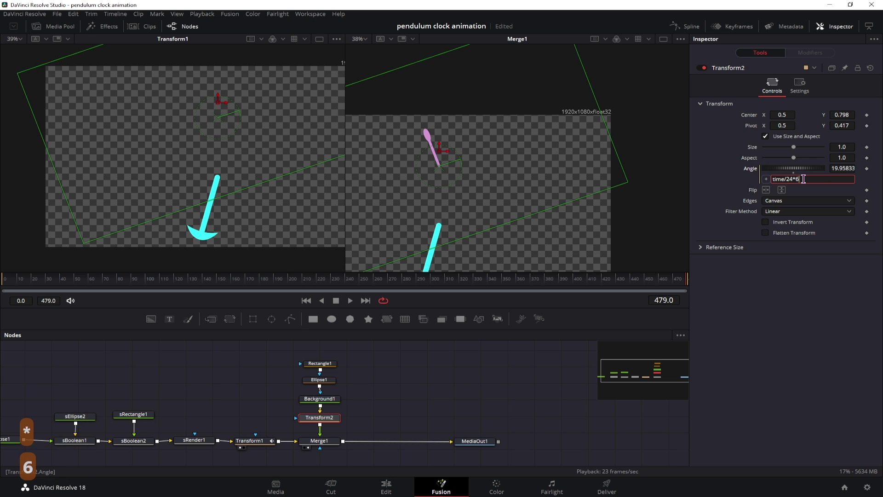
pyautogui.click(823, 294)
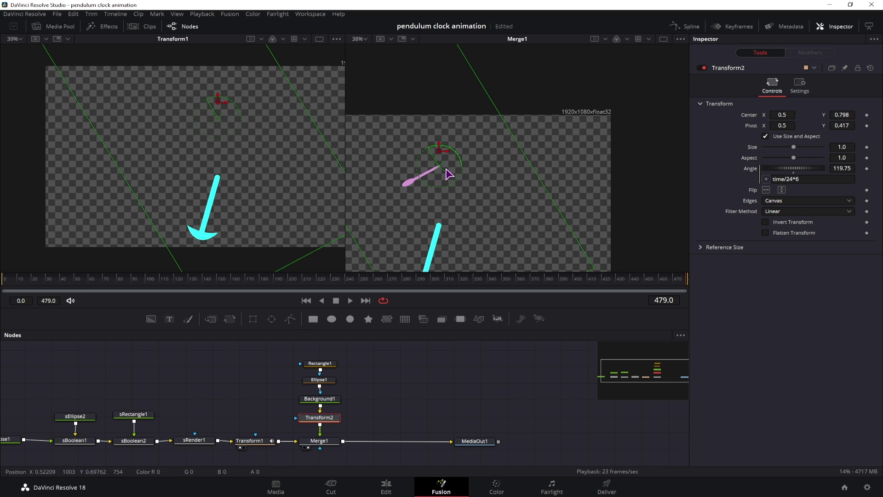
# Negate Transform2's angle expression to -time/24*6 and play the hand's clockwise rotation from the start.
pyautogui.click(807, 180)
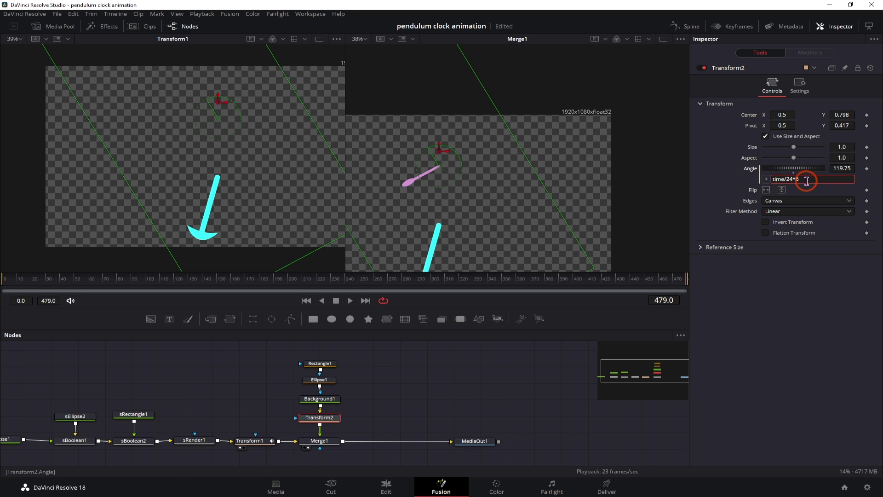
pyautogui.press('Left')
pyautogui.press('Left')
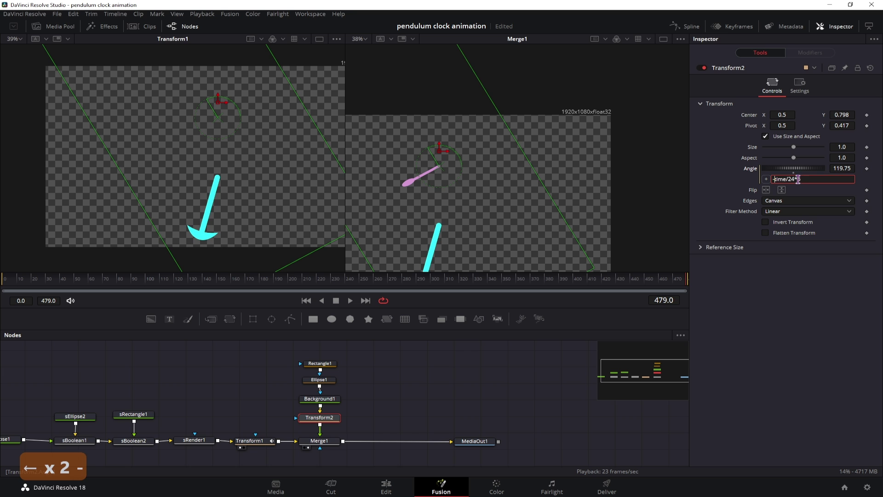
pyautogui.click(773, 295)
pyautogui.click(5, 281)
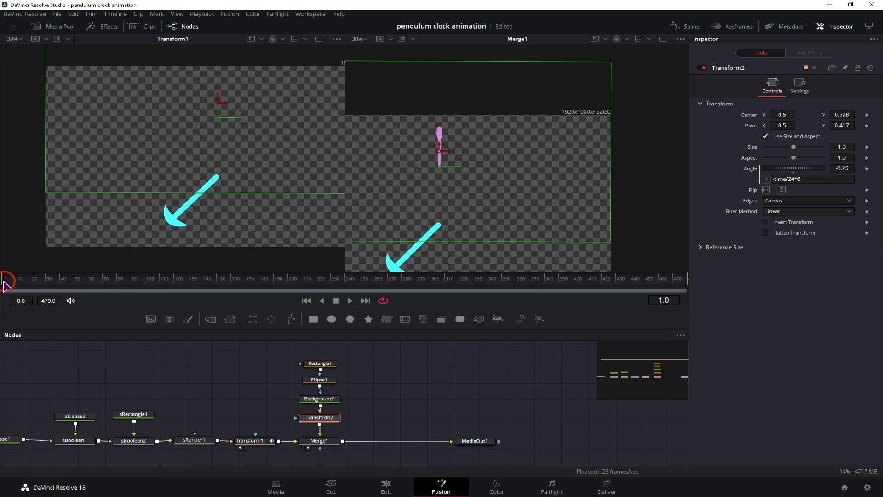
pyautogui.press('space')
# Add a Rectangle mask feeding a new Background node, and make that background white with red, green and blue at 1.0.
pyautogui.click(519, 365)
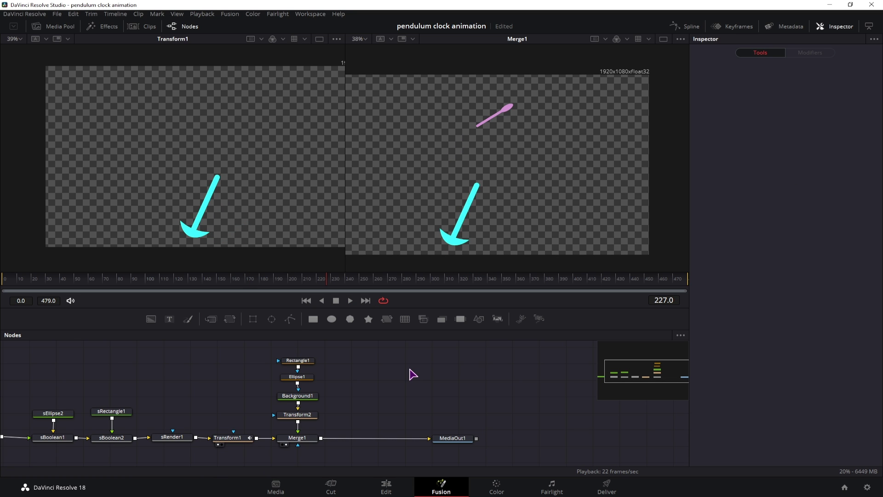
pyautogui.moveTo(252, 319); pyautogui.dragTo(381, 364)
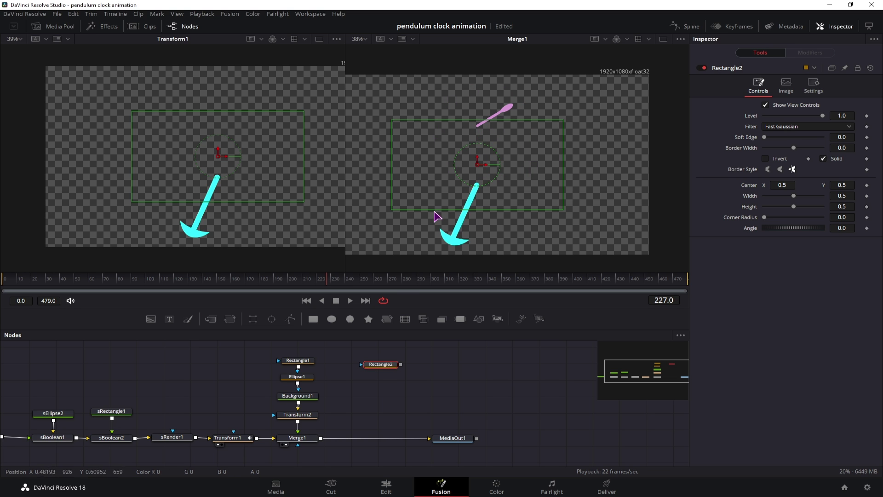
pyautogui.moveTo(150, 319); pyautogui.dragTo(359, 382)
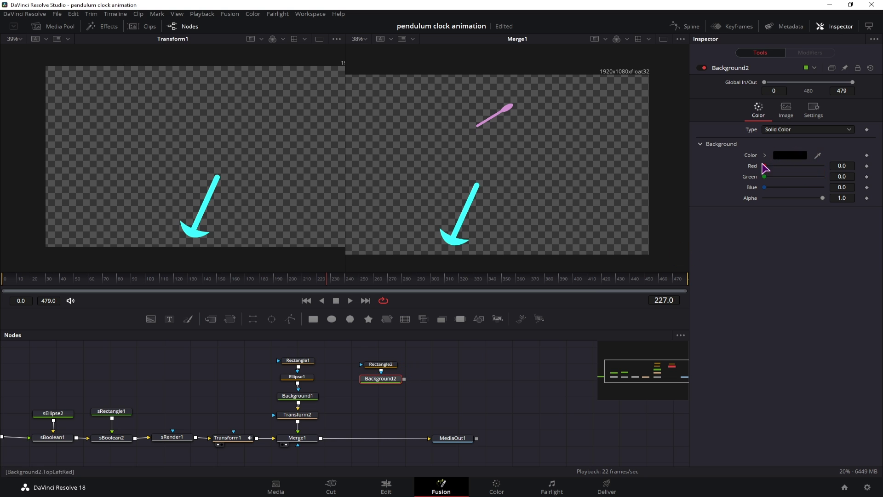
pyautogui.moveTo(765, 166); pyautogui.dragTo(822, 177)
pyautogui.moveTo(764, 187); pyautogui.dragTo(823, 188)
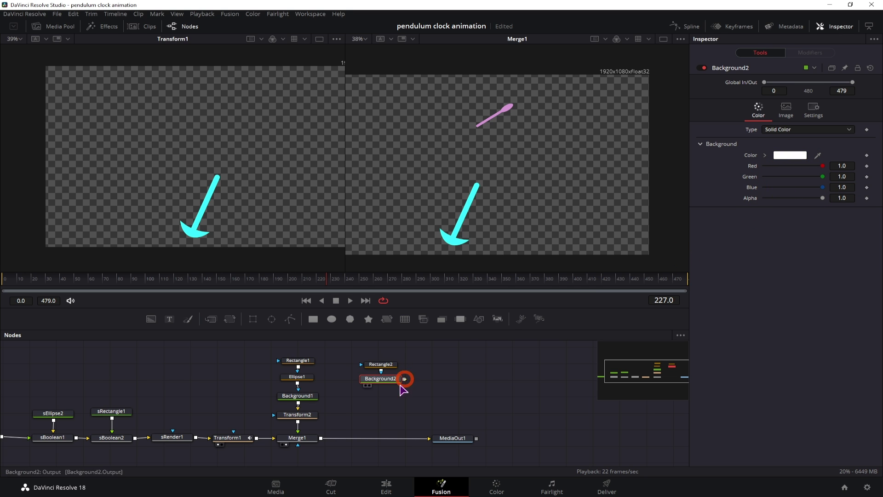
# Merge Background2 over Merge1's output and show the new Merge2 in the second viewer.
pyautogui.moveTo(404, 379); pyautogui.dragTo(320, 439)
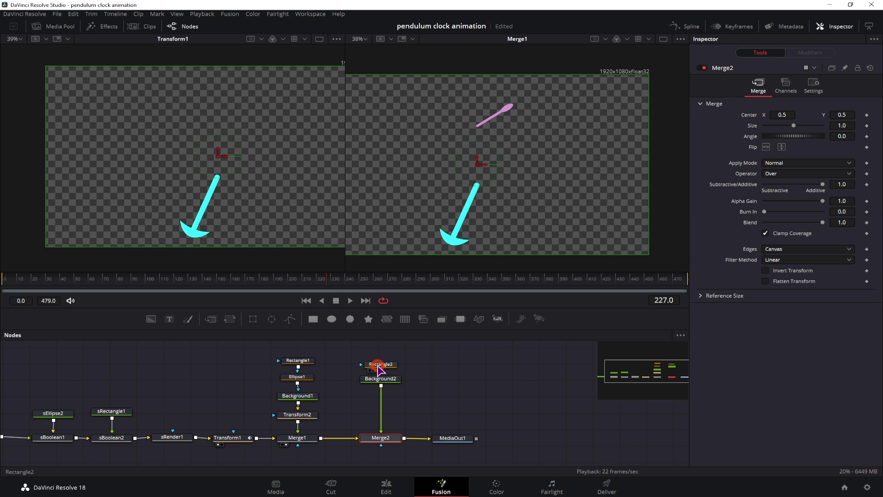
pyautogui.click(378, 366)
pyautogui.click(389, 438)
pyautogui.press('2')
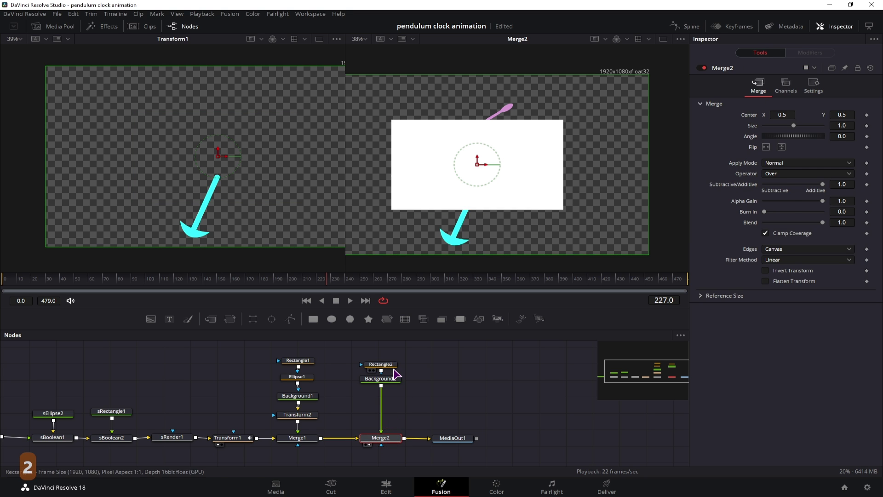
# Shrink Rectangle2 to a thin vertical tick mark with width 0.006717 and height 0.056.
pyautogui.click(381, 364)
pyautogui.moveTo(563, 165); pyautogui.dragTo(480, 170)
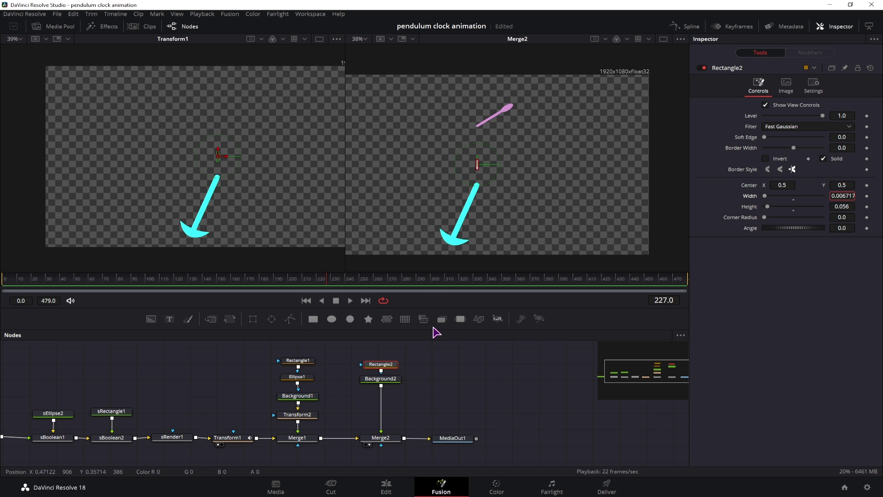
# Insert a Duplicate node after Background2 and set it to 12 copies.
pyautogui.click(393, 378)
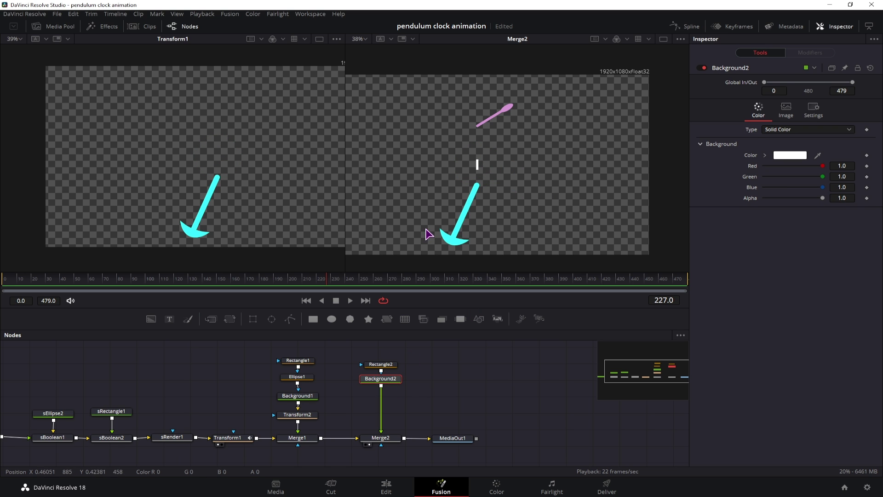
pyautogui.hotkey('ctrl', 'space')
pyautogui.write('dup')
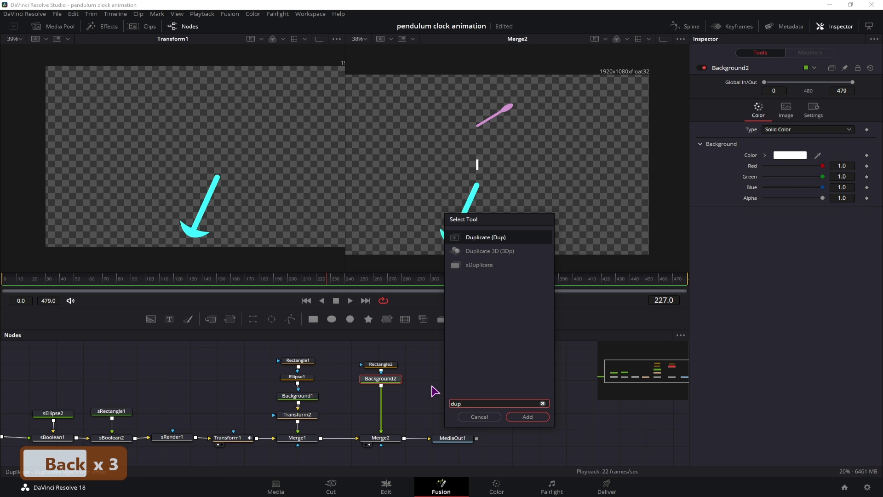
pyautogui.press('Return')
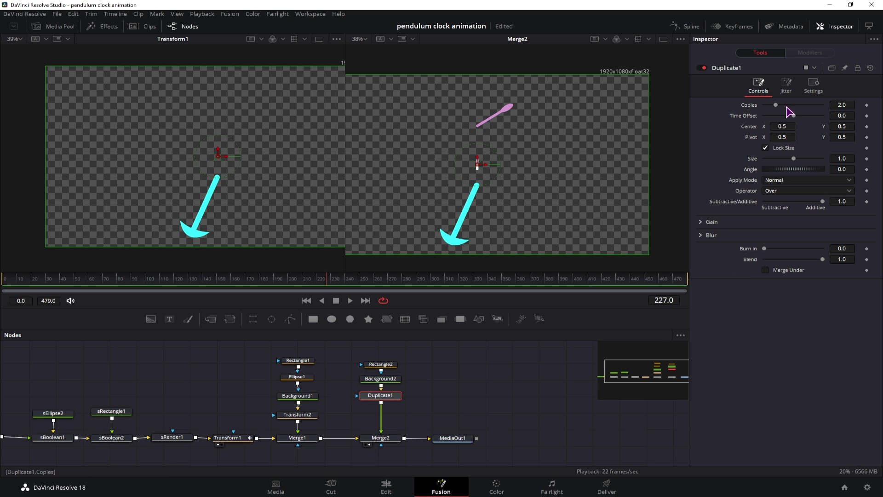
pyautogui.click(852, 105)
pyautogui.write('12')
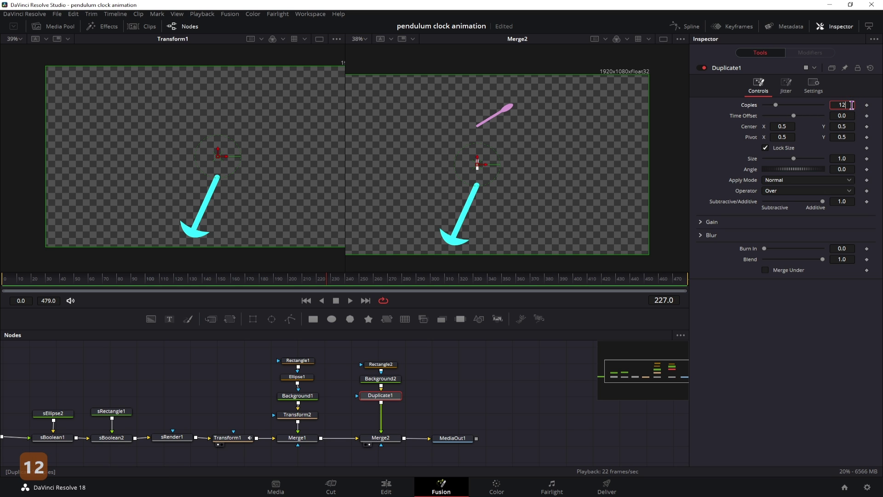
pyautogui.press('Return')
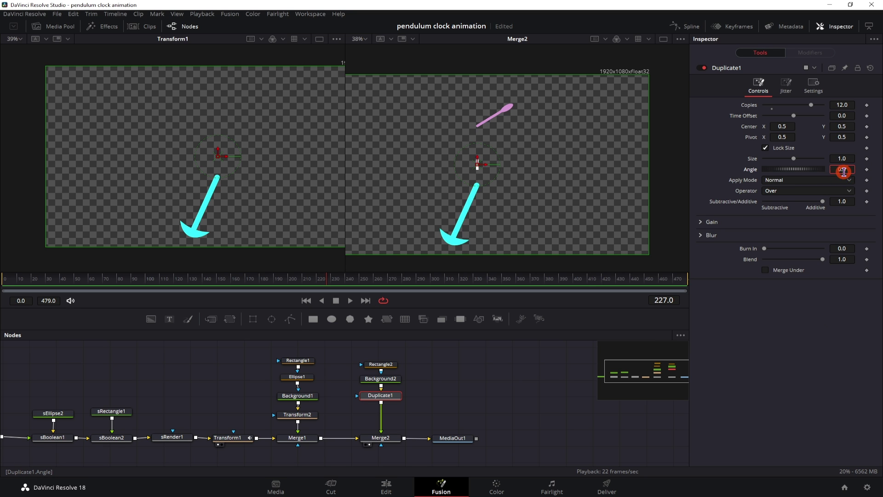
# Set Duplicate1's angle to 360/12.
pyautogui.write('3')
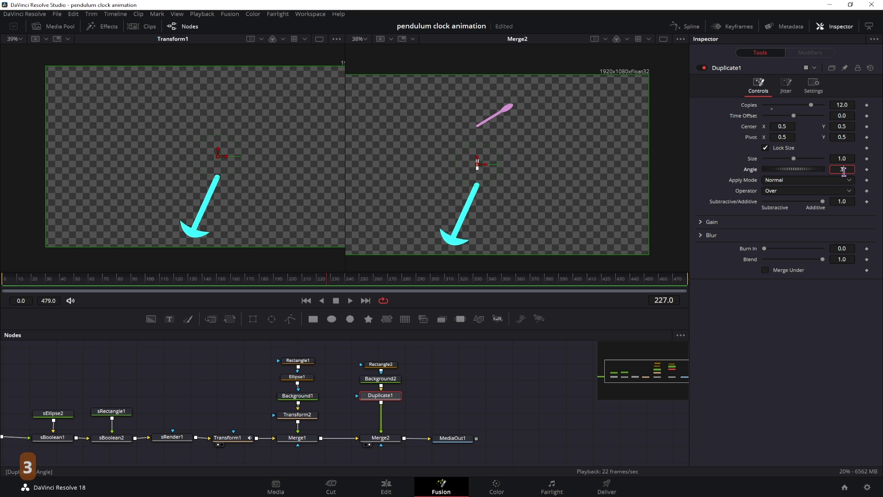
pyautogui.write('60/12')
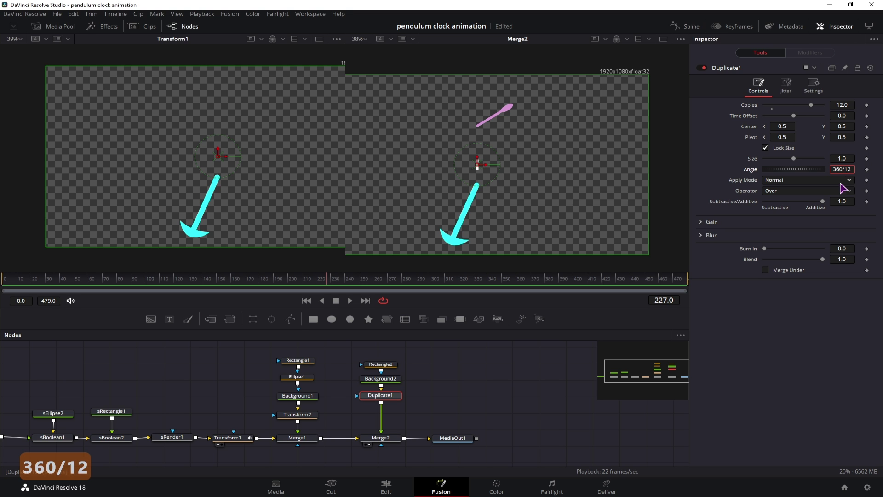
pyautogui.press('Return')
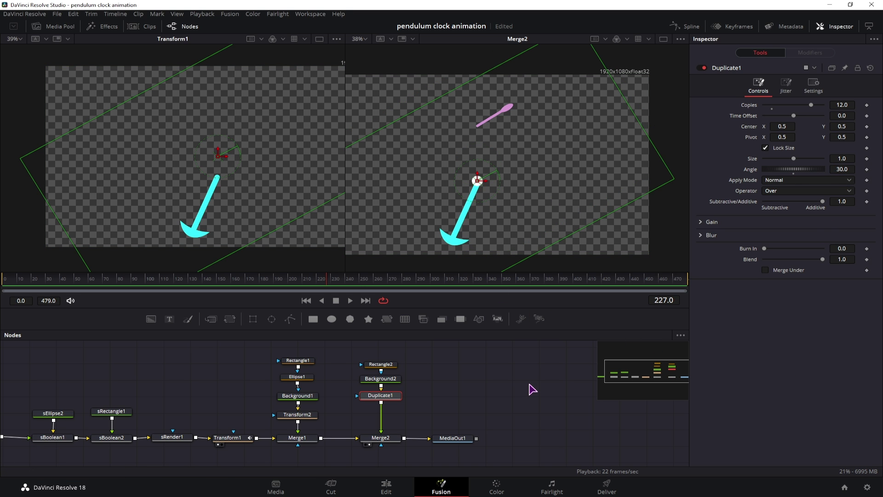
# Try spreading the tick marks into a ring by raising Duplicate1's pivot Y as far as 0.808, then reset the pivot.
pyautogui.doubleClick(839, 137)
pyautogui.write('0.633')
pyautogui.press('Return')
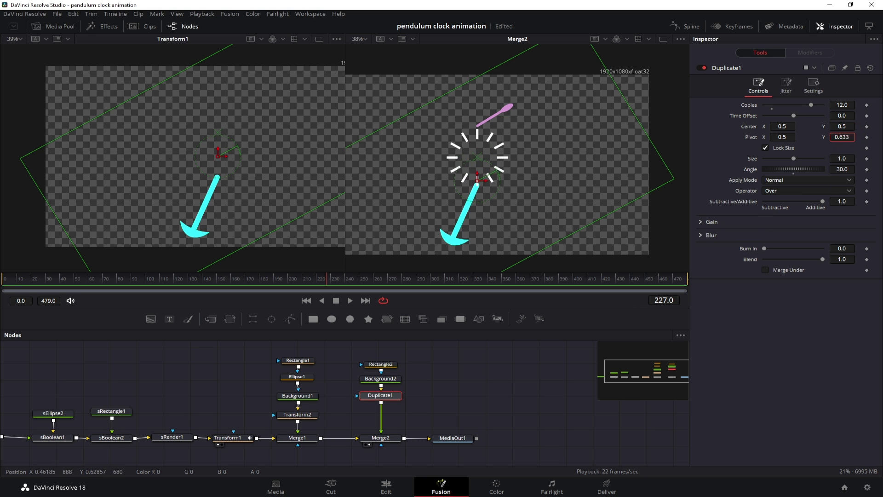
pyautogui.moveTo(842, 137); pyautogui.dragTo(879, 137)
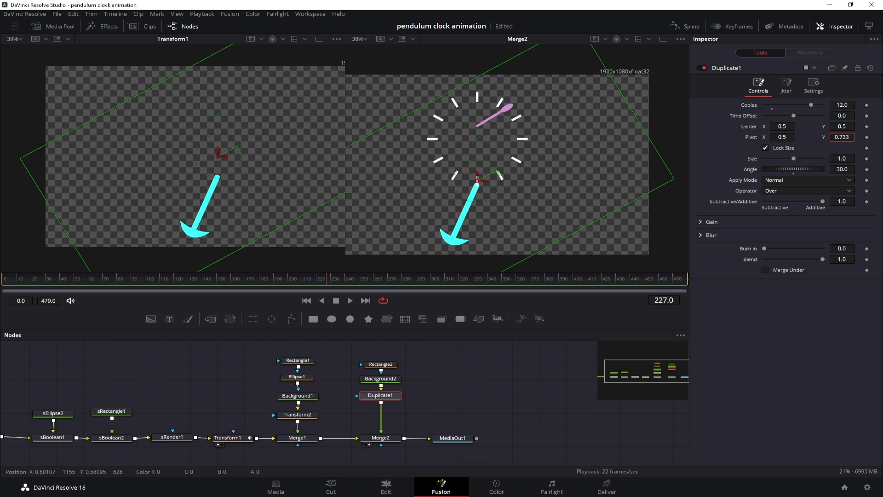
pyautogui.scroll(5, 842, 138)
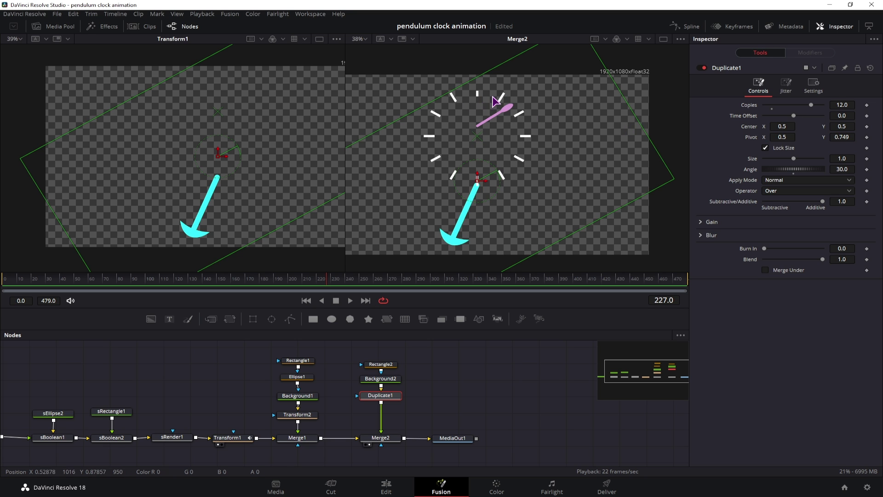
pyautogui.moveTo(842, 137); pyautogui.dragTo(849, 137)
pyautogui.scroll(4, 842, 138)
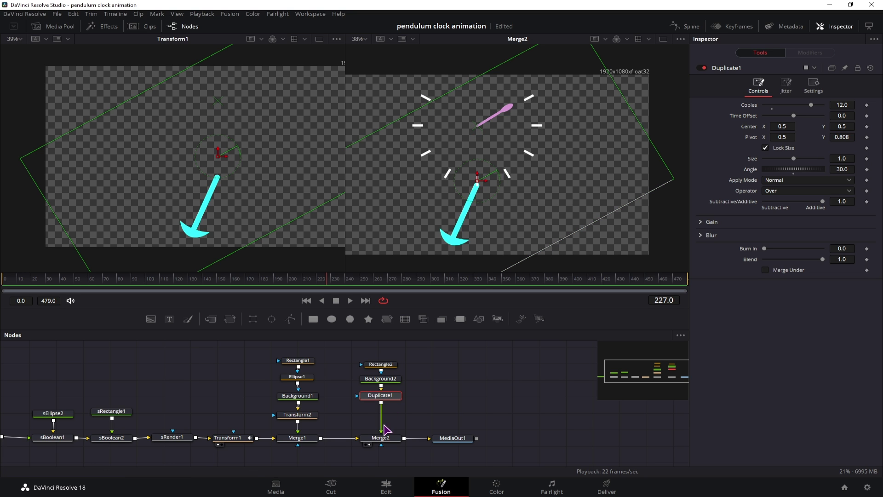
pyautogui.doubleClick(751, 137)
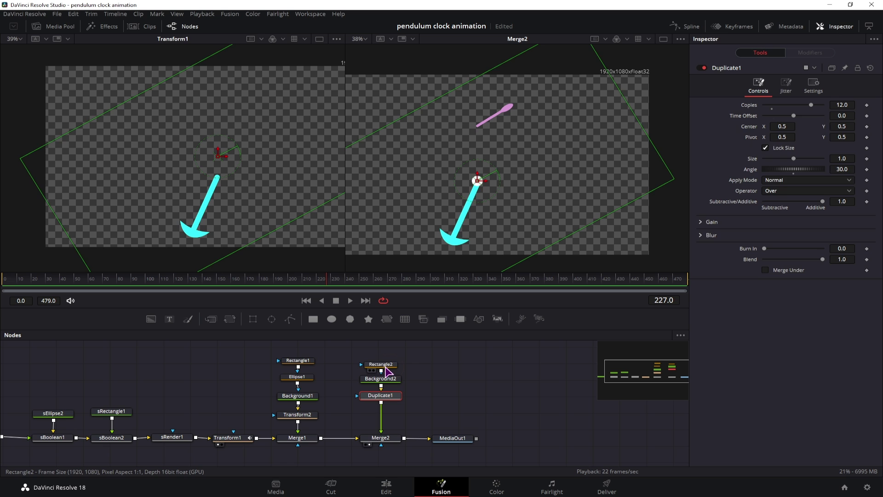
# Raise Rectangle2's center Y to about 0.78 to spread the ticks into a ring, and move Merge2's center to Y 0.711904 at the hand's pivot.
pyautogui.click(382, 366)
pyautogui.scroll(3, 846, 184)
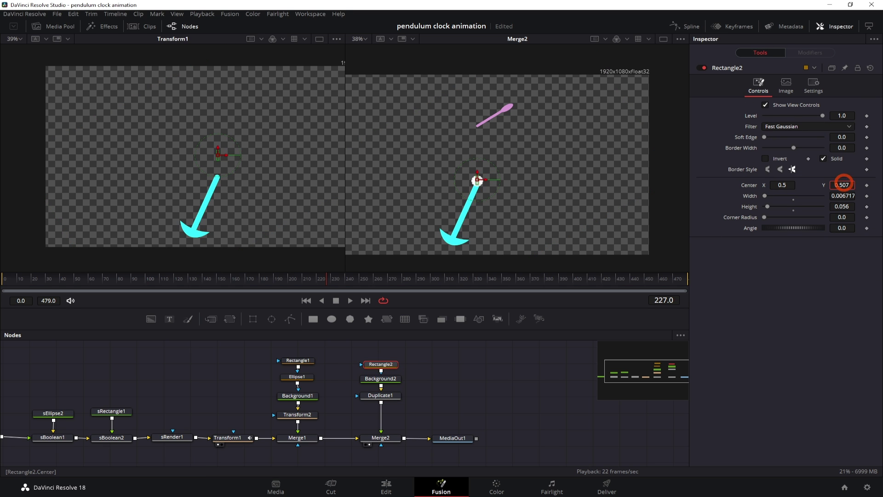
pyautogui.scroll(15, 842, 185)
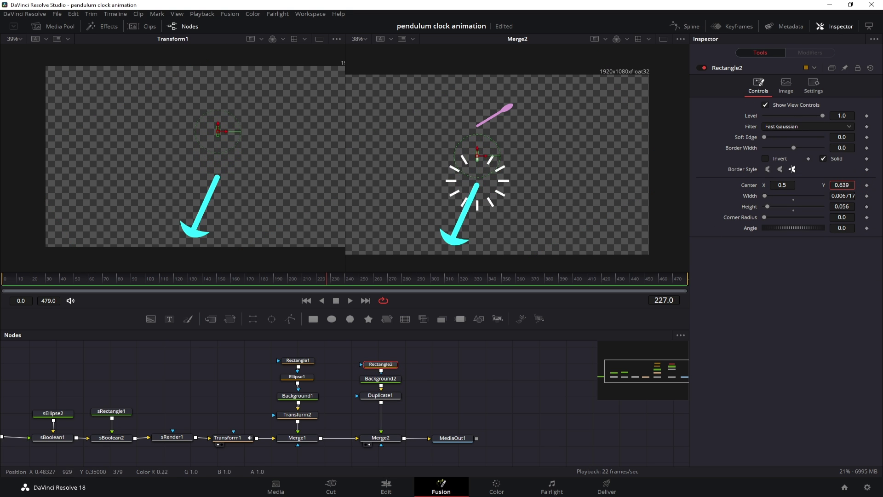
pyautogui.click(382, 441)
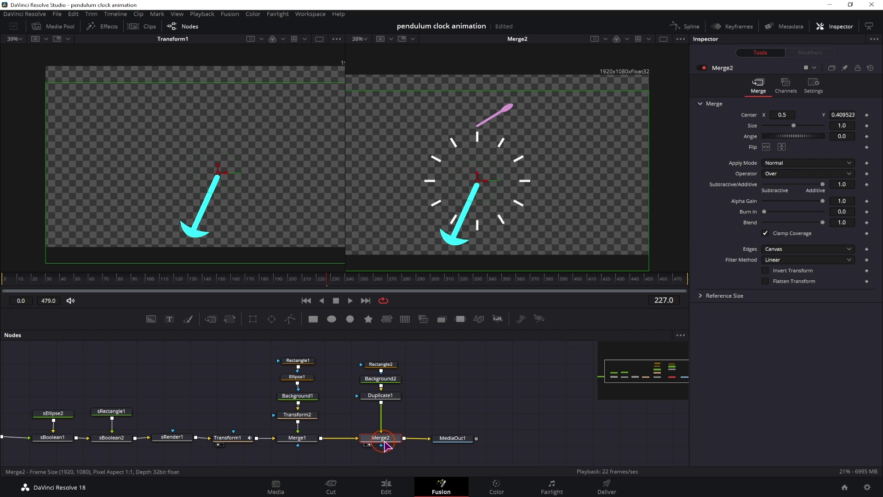
pyautogui.moveTo(478, 179); pyautogui.dragTo(493, 124)
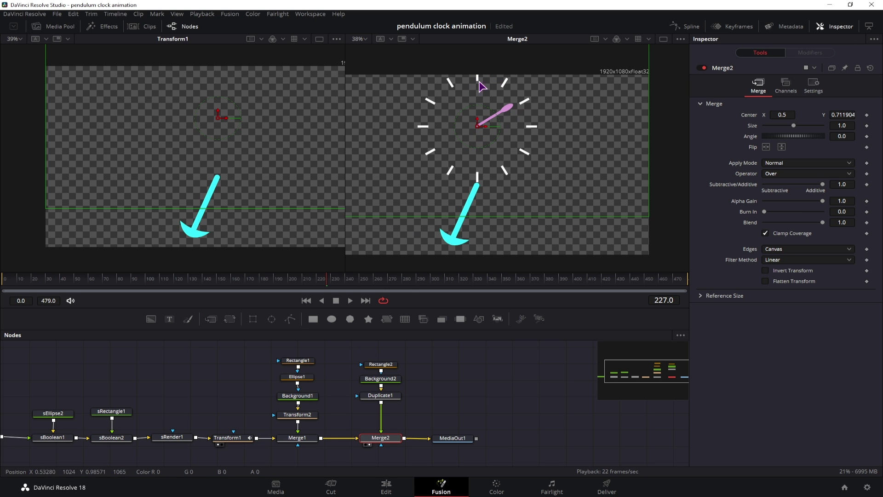
# Shorten the tick marks by reducing Rectangle2's height, and lower its center Y slightly to tighten the ring.
pyautogui.click(381, 364)
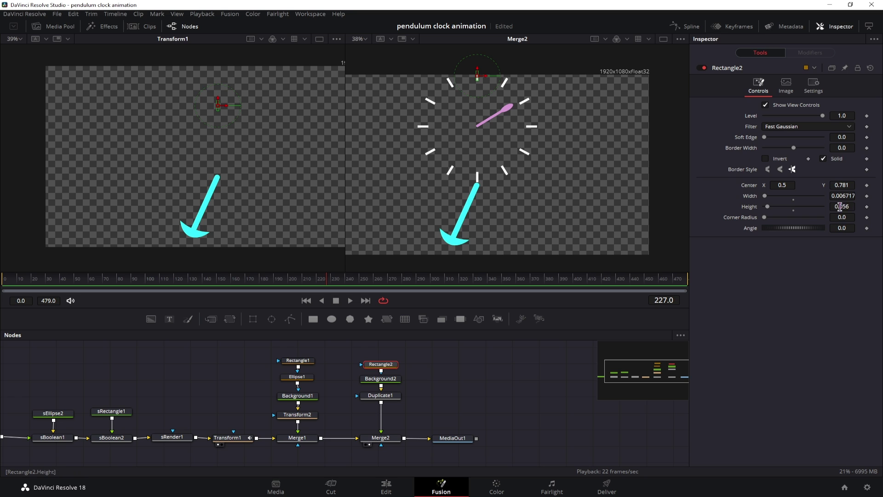
pyautogui.moveTo(849, 207); pyautogui.dragTo(842, 207)
pyautogui.moveTo(843, 185); pyautogui.dragTo(840, 185)
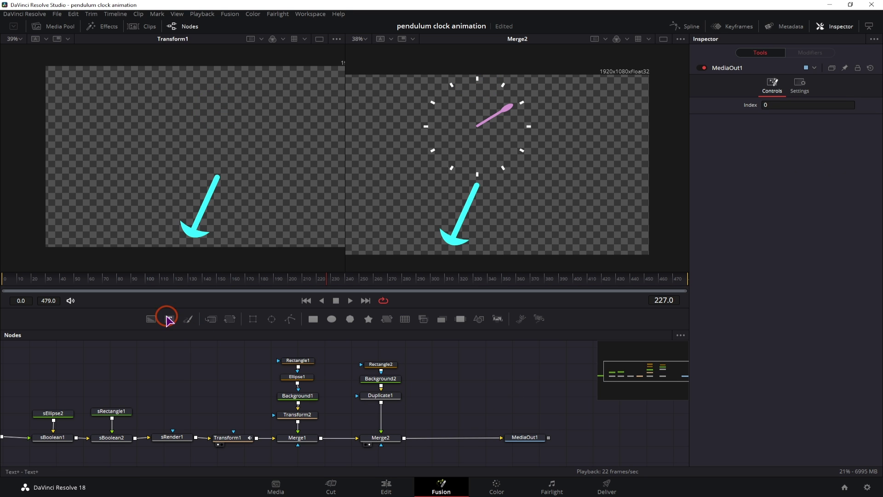
# Merge a Text+ node into the flow after Merge2 and set its text to 12.
pyautogui.moveTo(171, 320); pyautogui.dragTo(405, 438)
pyautogui.click(445, 380)
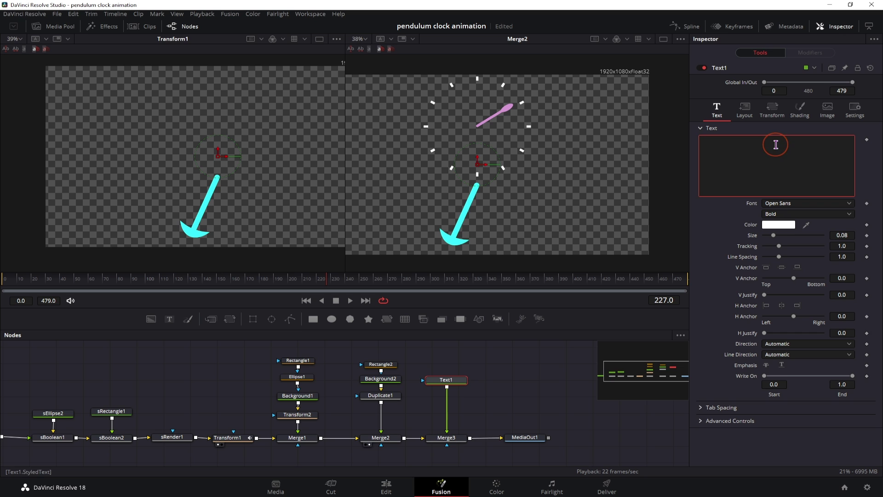
# Paste three copies of Text1, each merged into the text chain, and show Merge3 in the second viewer.
pyautogui.hotkey('ctrl', 'c')
pyautogui.hotkey('ctrl', 'v')
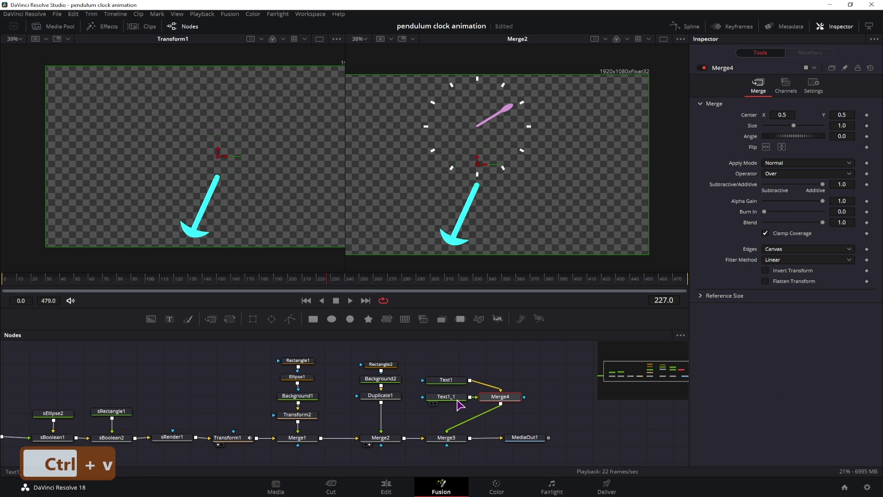
pyautogui.hotkey('ctrl', 'v')
pyautogui.hotkey('ctrl', 'v')
pyautogui.click(456, 448)
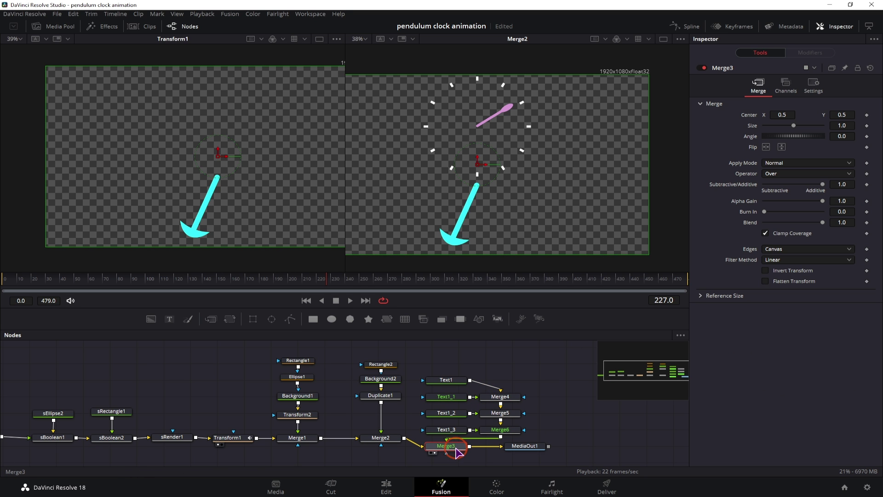
pyautogui.press('2')
# Change the text of the three copied Text+ nodes to the remaining clock numerals 3, 6 and 9.
pyautogui.click(445, 397)
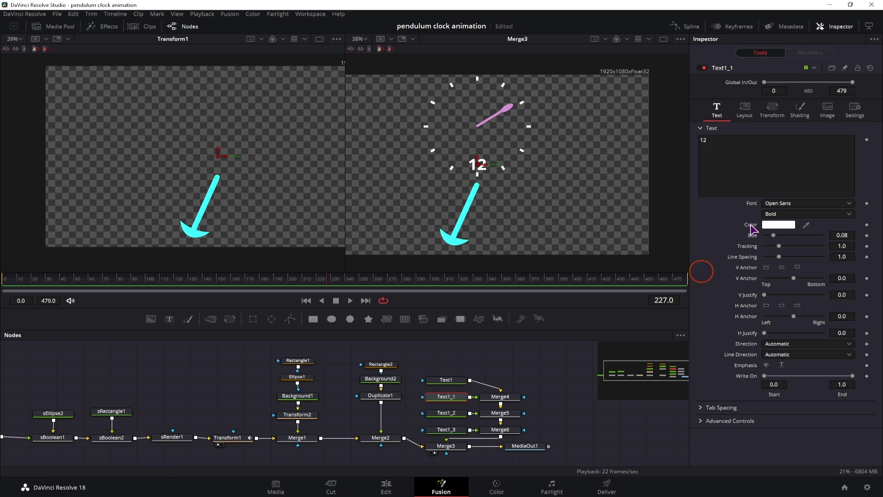
pyautogui.moveTo(718, 141); pyautogui.dragTo(693, 142)
pyautogui.write('3')
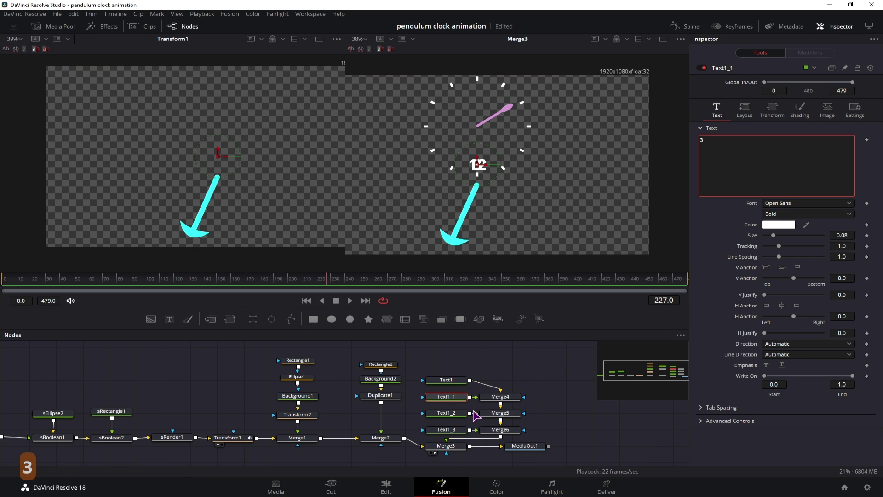
pyautogui.click(464, 414)
pyautogui.moveTo(720, 144); pyautogui.dragTo(691, 144)
# Position the 12 just below the ring's top tick mark and the 3 just outside its rightmost tick mark.
pyautogui.click(446, 380)
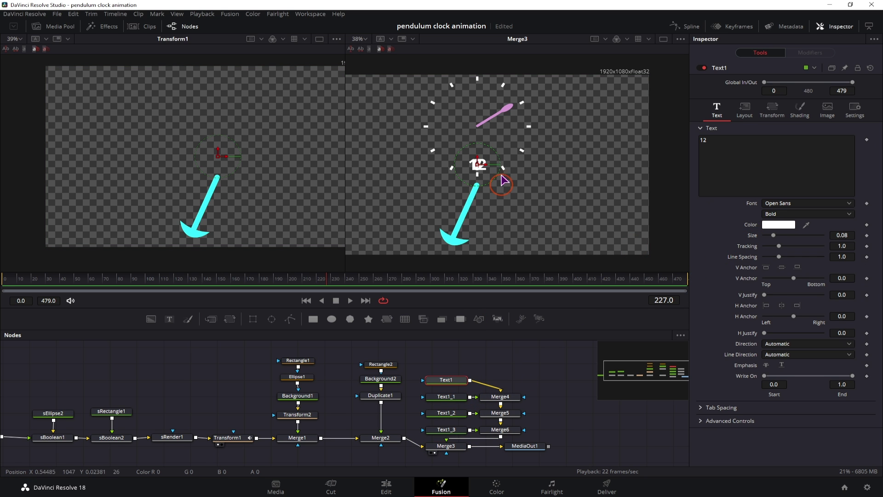
pyautogui.moveTo(479, 162); pyautogui.dragTo(487, 95)
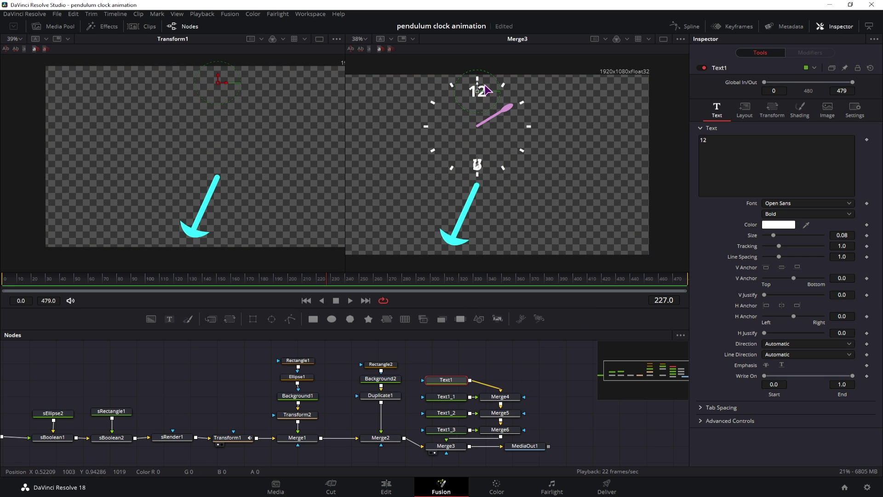
pyautogui.click(446, 396)
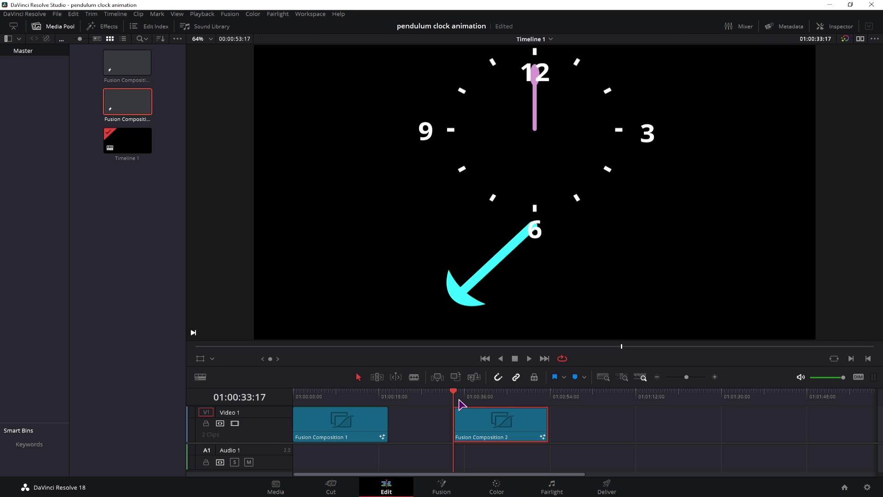
pyautogui.moveTo(461, 404); pyautogui.dragTo(546, 409)
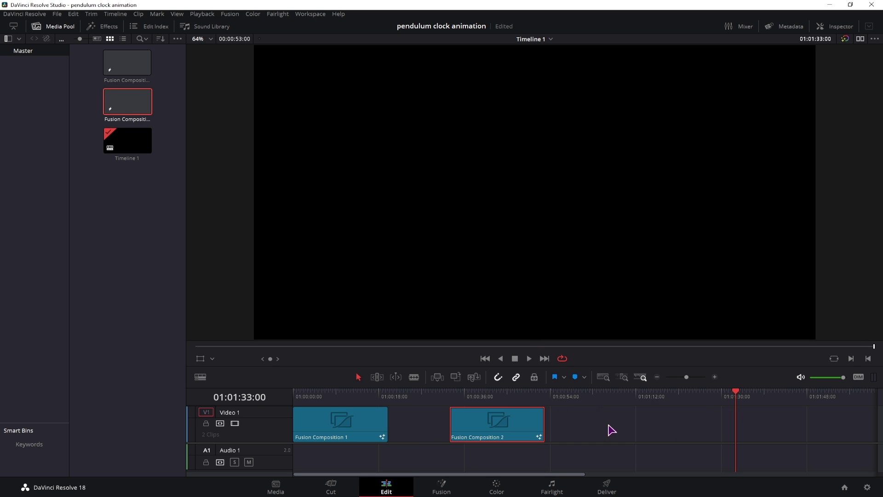
# Extend the Fusion Composition 2 clip on the Edit page timeline to about 01:01:33:00 and scrub back through the added part.
pyautogui.moveTo(545, 425); pyautogui.dragTo(736, 425)
pyautogui.moveTo(727, 392); pyautogui.dragTo(684, 408)
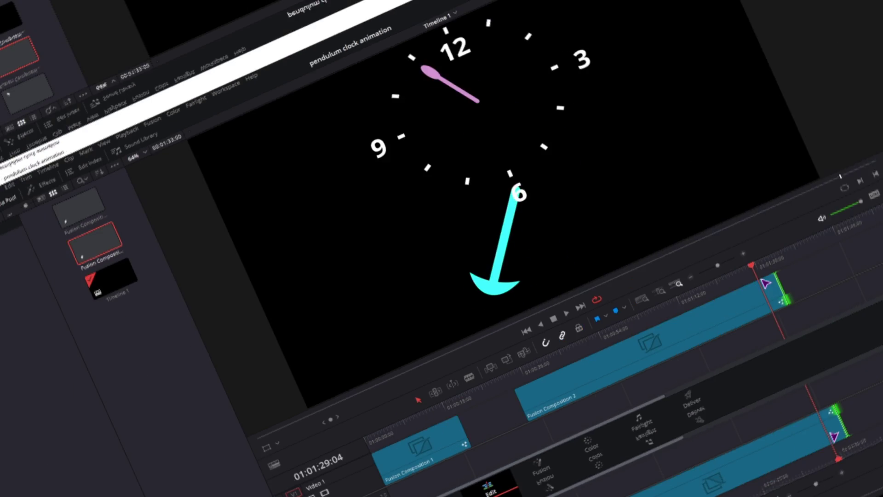